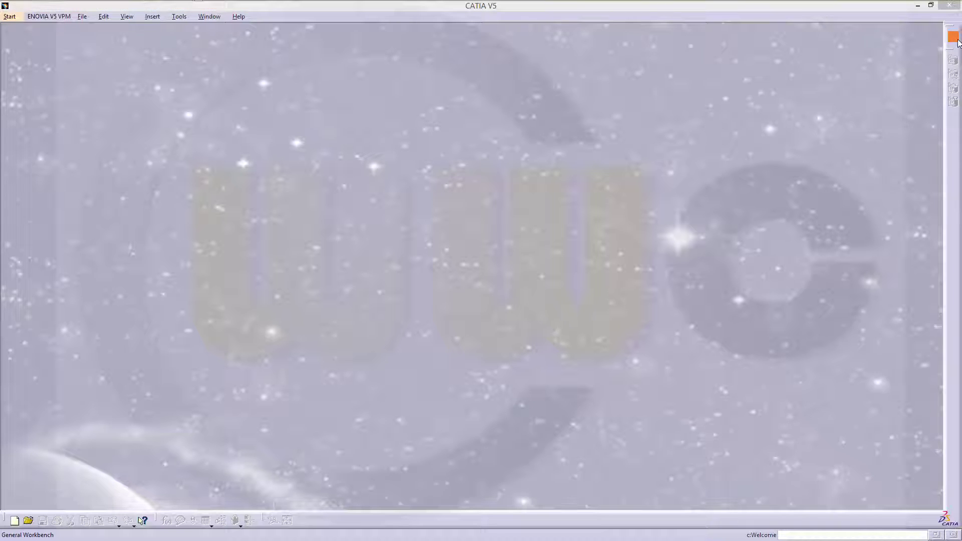
Step: Create a new assembly product and insert the CATIA part Grundplatte from the Spannvorrichtung folder into Product1
click(759, 405)
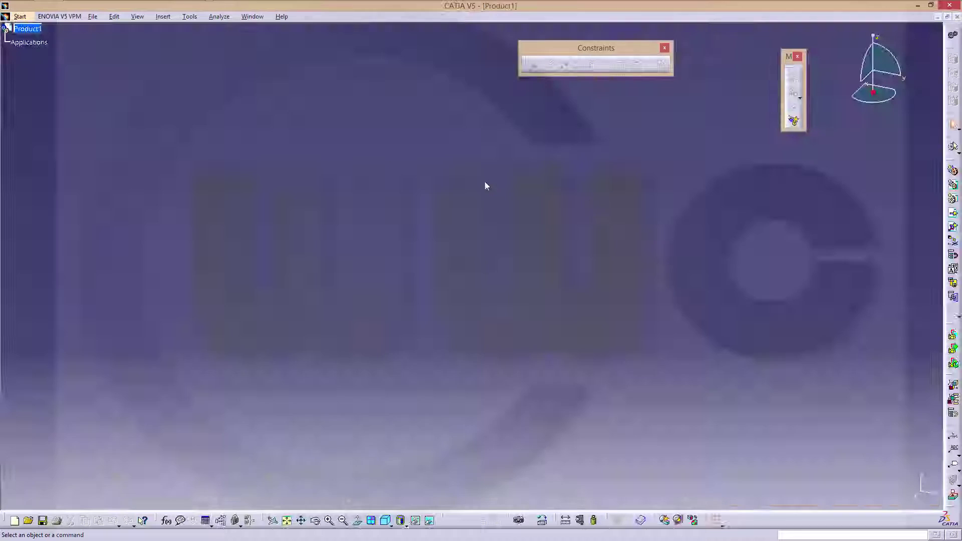
click(955, 215)
click(28, 29)
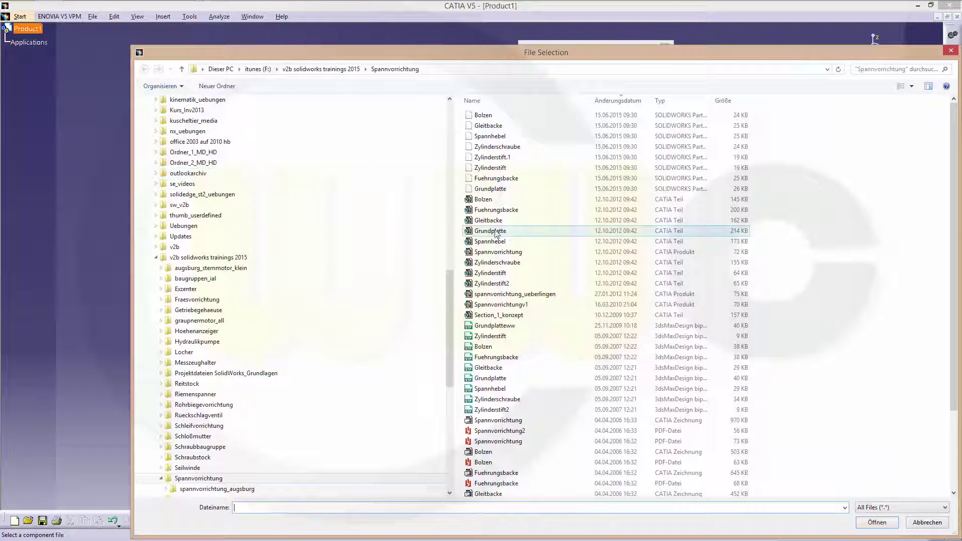
click(495, 230)
click(877, 522)
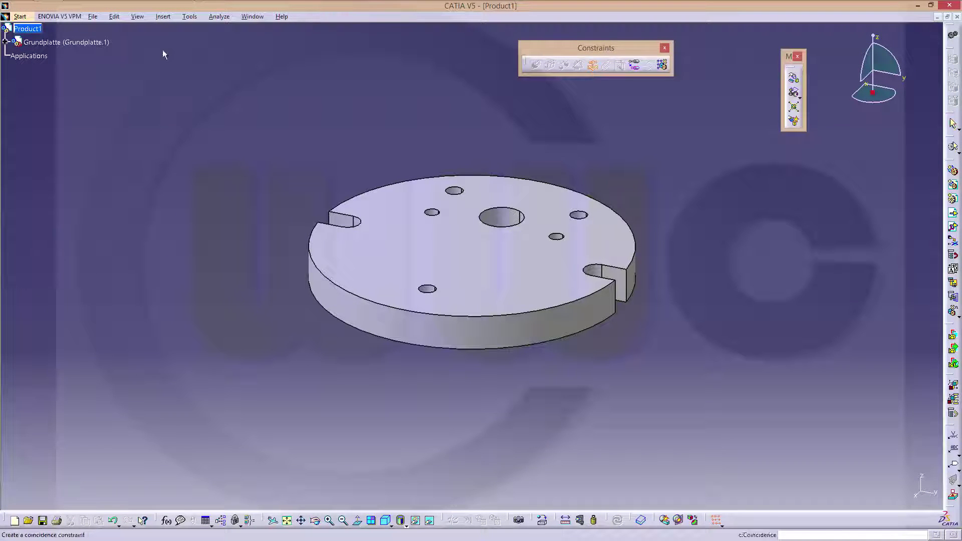
Step: Fix the Grundplatte in space with a fix constraint
click(79, 45)
click(874, 223)
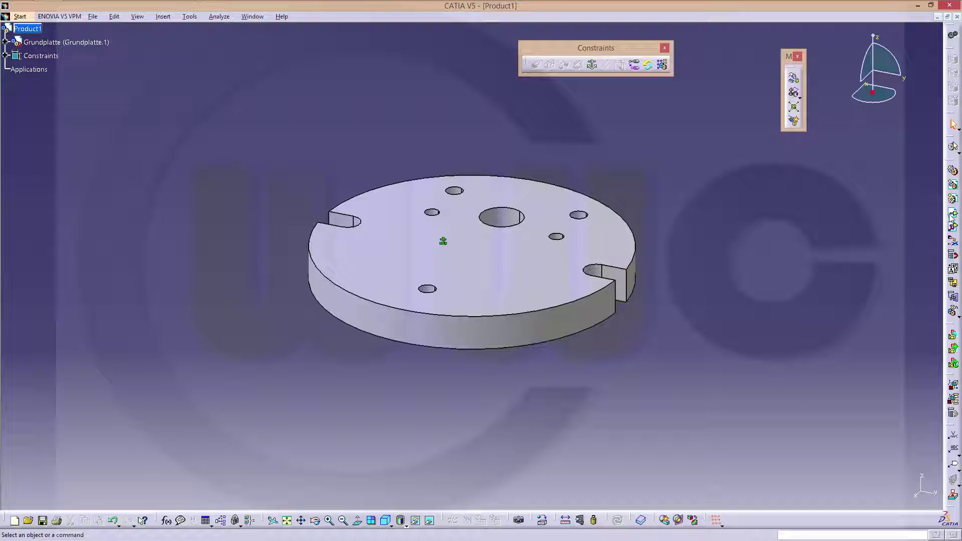
Step: Insert the CATIA parts Bolzen, Fuehrungsbacke, Gleitbacke, Spannhebel, Zylinderschraube, Zylinderstift and Zylinderstift2 into Product1 and dismiss the incident report
click(28, 29)
click(490, 200)
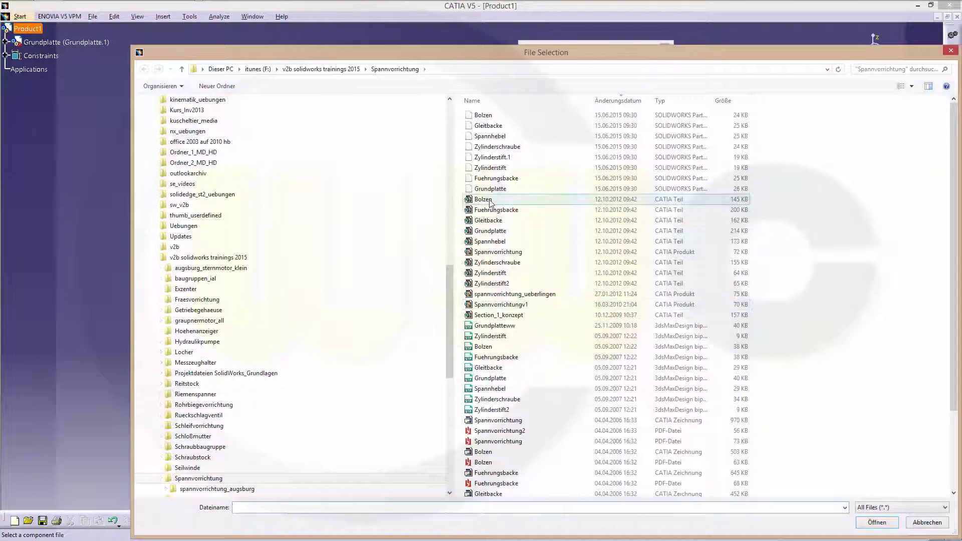
shift+click(496, 284)
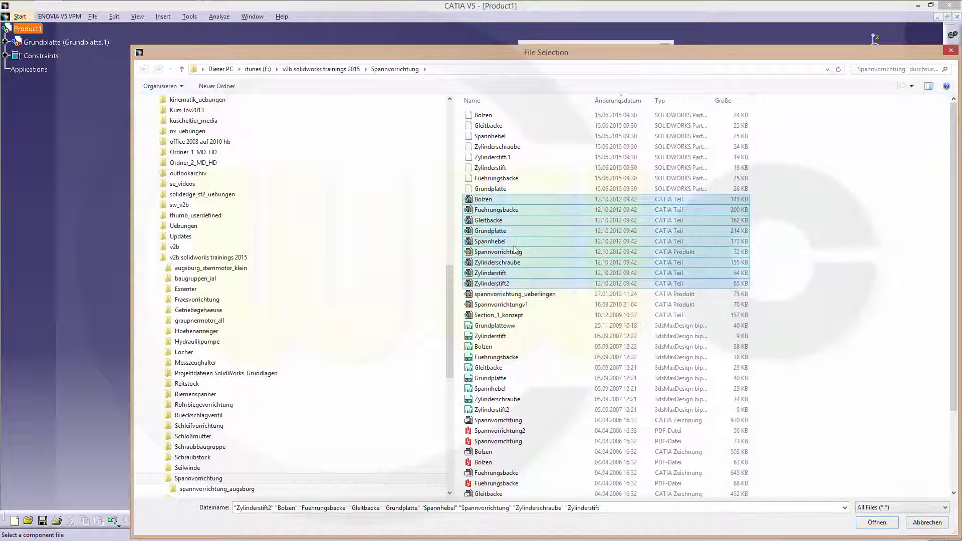
ctrl+click(509, 252)
ctrl+click(490, 231)
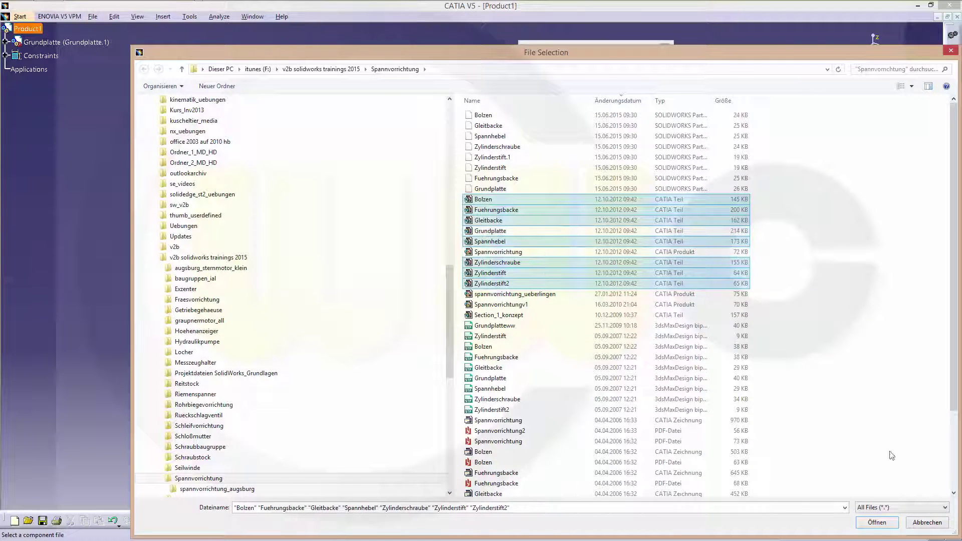
click(876, 522)
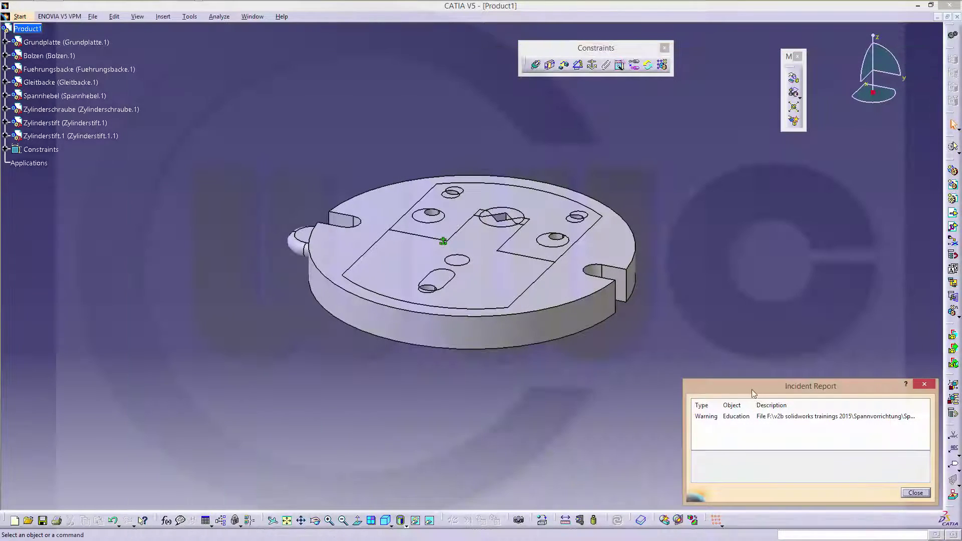
click(903, 491)
Step: Explode Product1 at all levels with type 2D and a scroll value of 0.78, accepting the modified product positions
middle_drag(508, 360, 416, 214)
middle_drag(469, 236, 430, 488)
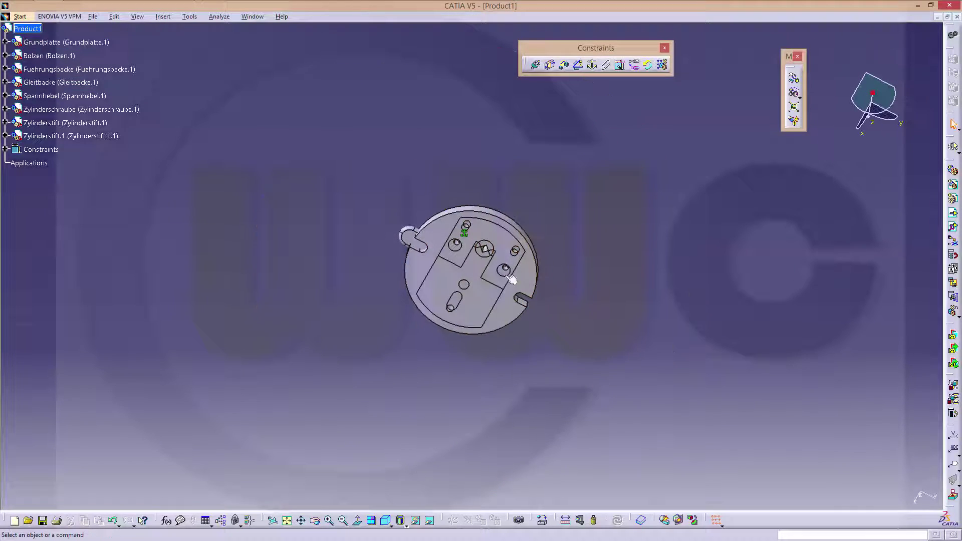
middle_drag(509, 275, 522, 277)
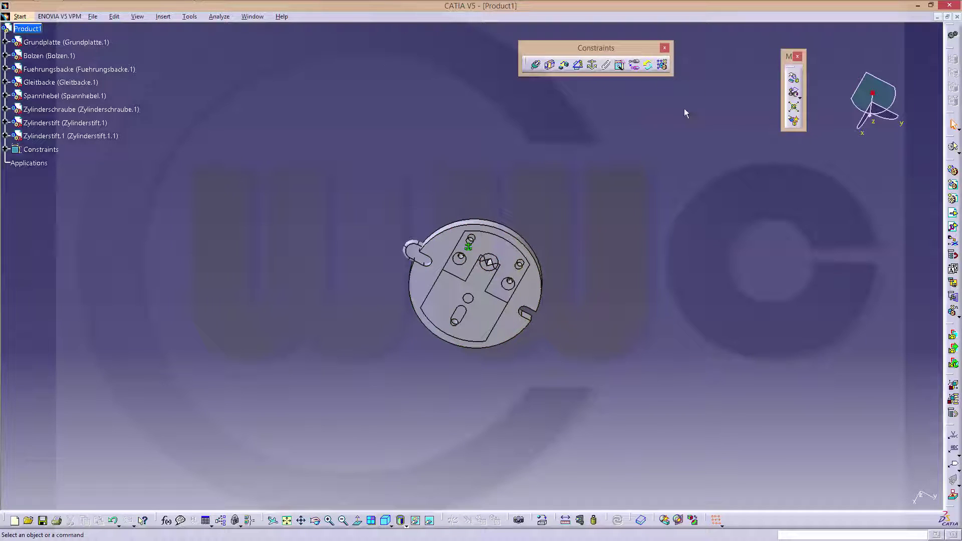
click(795, 107)
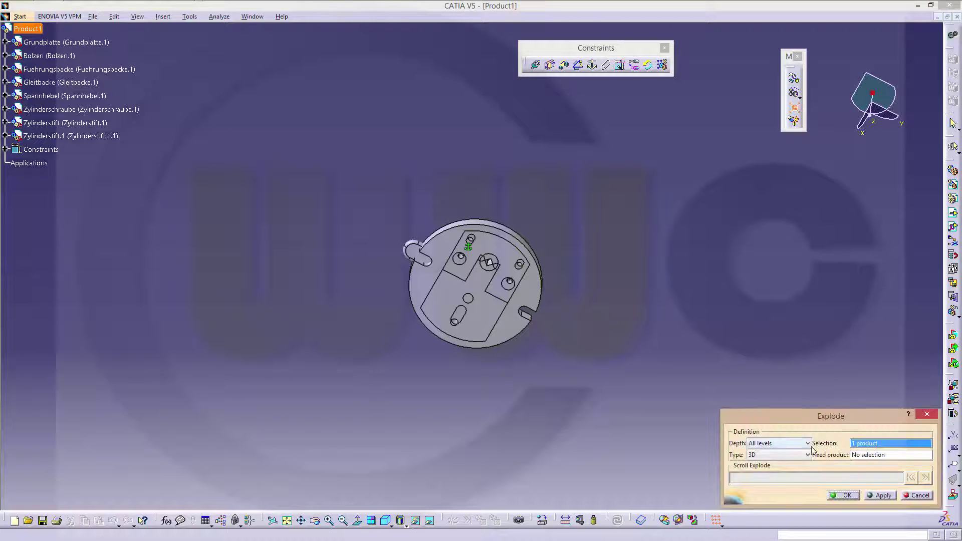
click(807, 454)
click(777, 469)
click(880, 496)
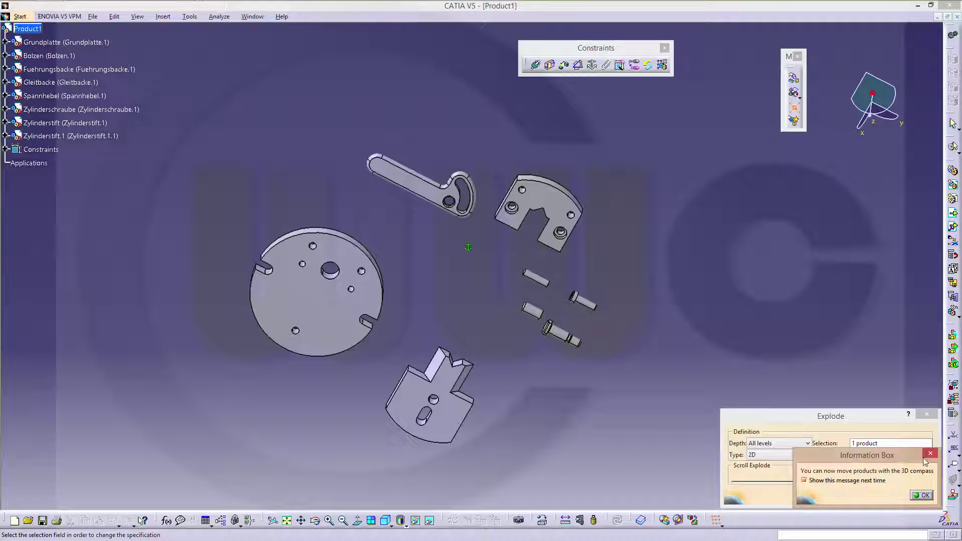
click(922, 495)
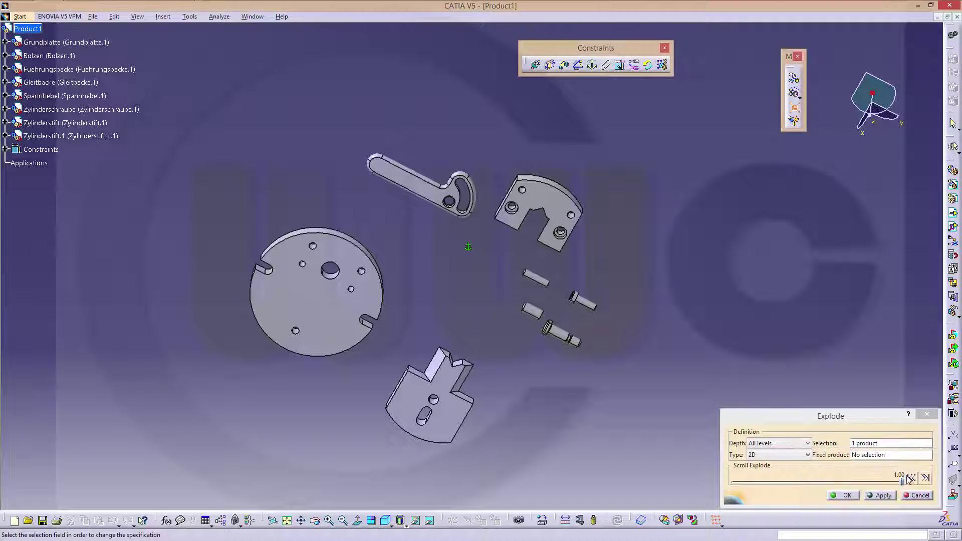
drag(902, 481, 866, 481)
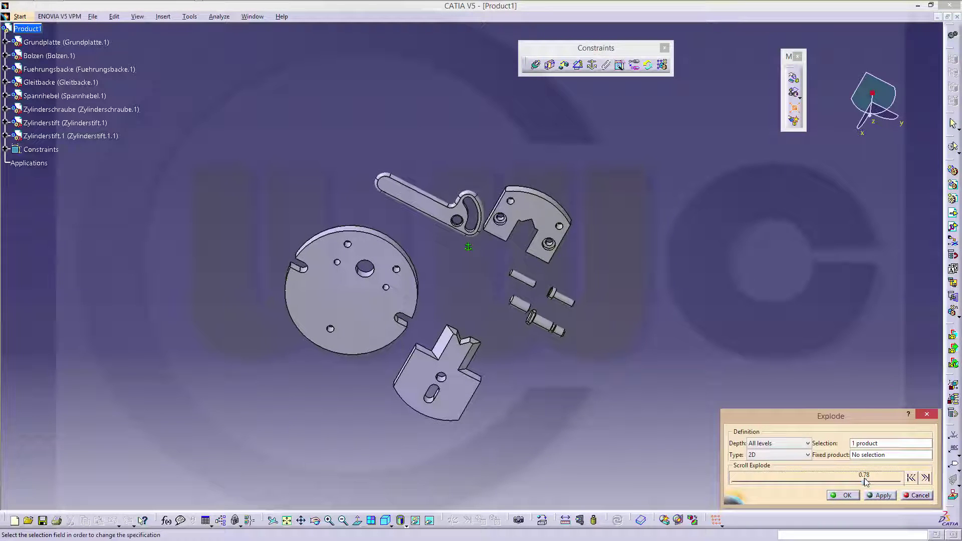
click(845, 495)
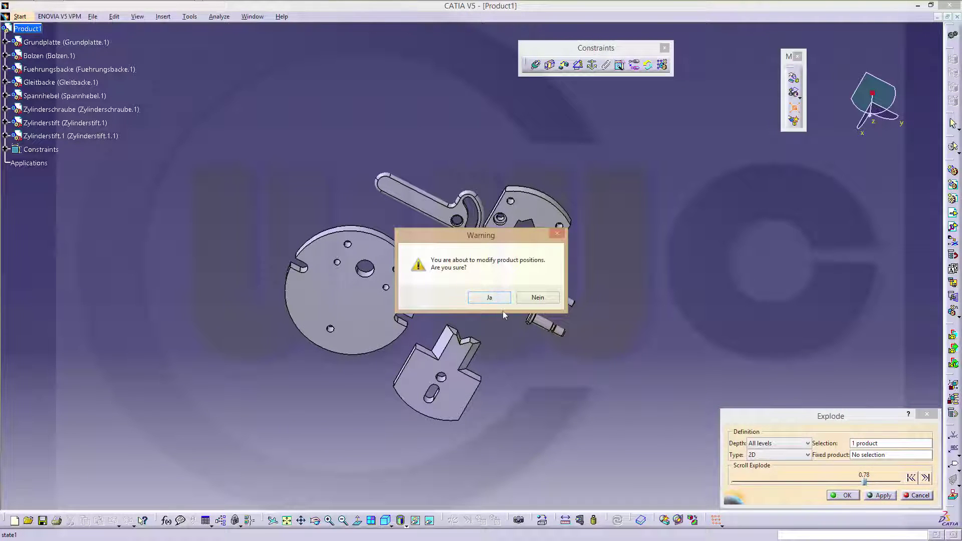
click(495, 299)
Step: Add coincidence constraints aligning the axes of the Fuehrungsbacke's two small plain holes with the matching holes in the Grundplatte
middle_drag(677, 399, 506, 116)
click(534, 67)
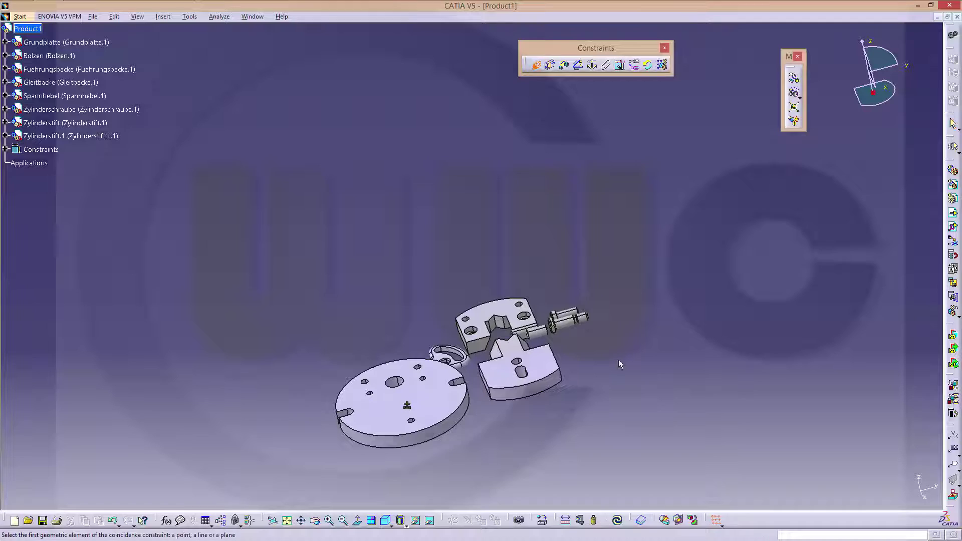
scroll(470, 281, up, 5)
middle_drag(470, 283, 455, 158)
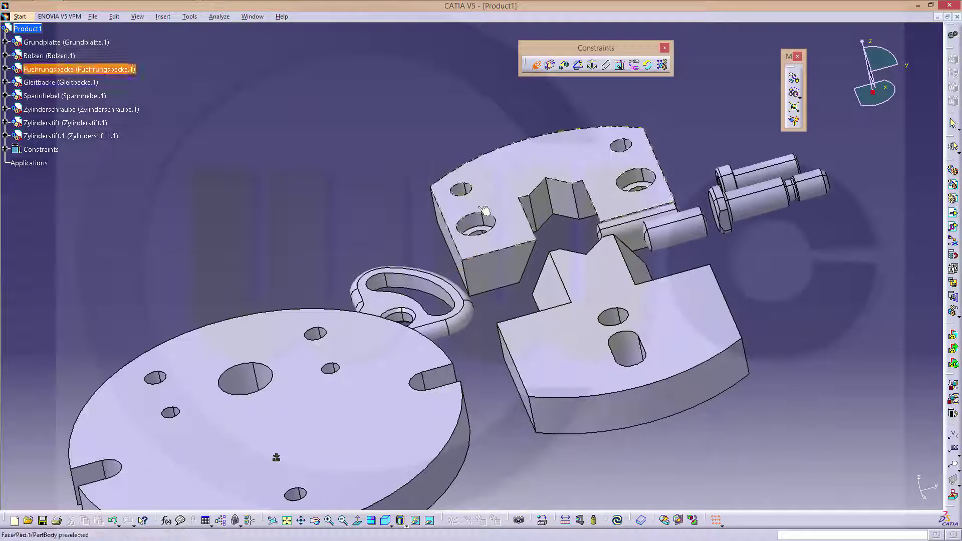
click(461, 190)
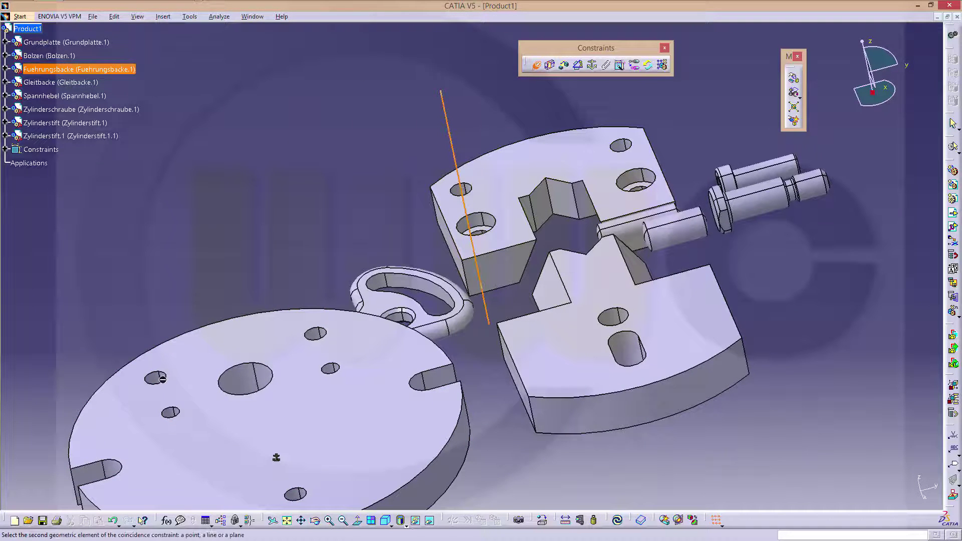
click(156, 377)
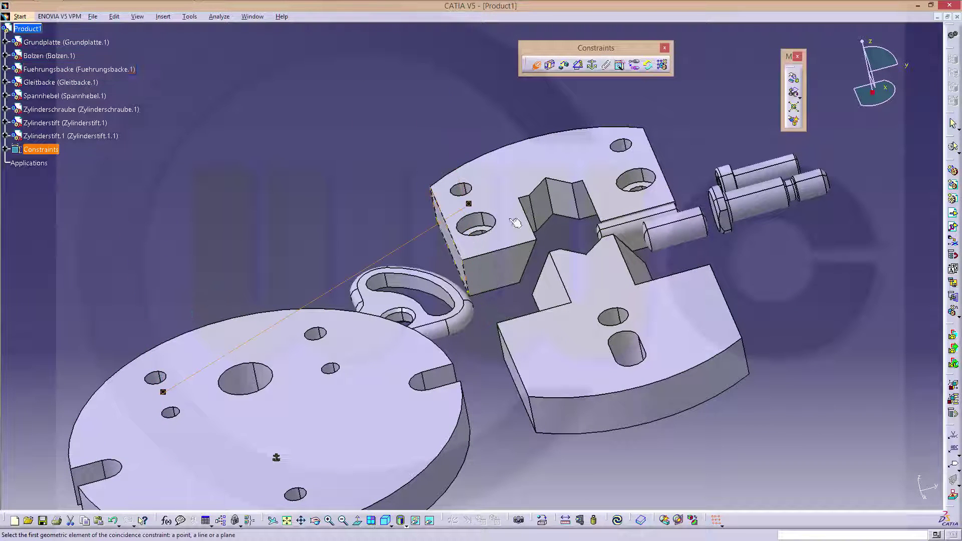
click(621, 145)
click(316, 337)
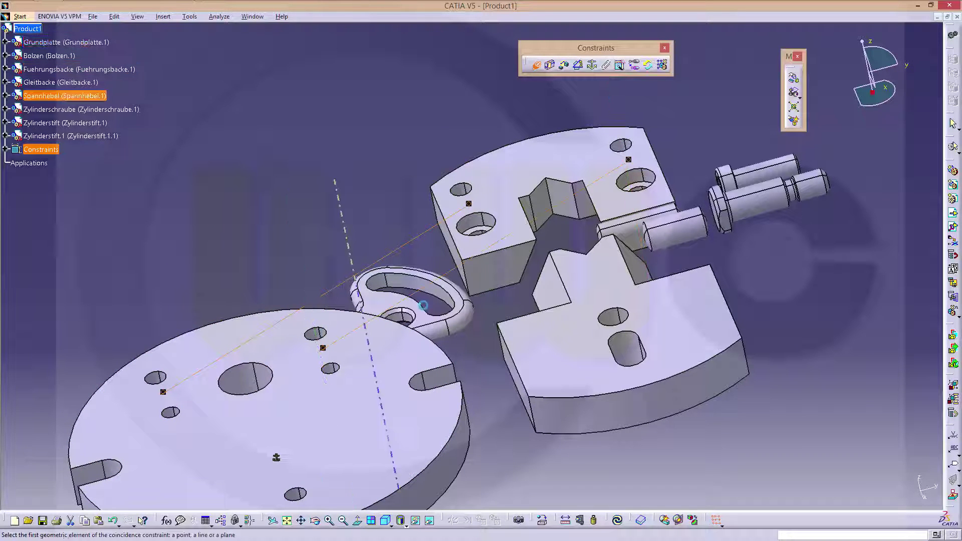
Step: Make the Grundplatte's top face coincident with the Fuehrungsbacke's underside using orientation Opposite, and update the assembly
click(375, 371)
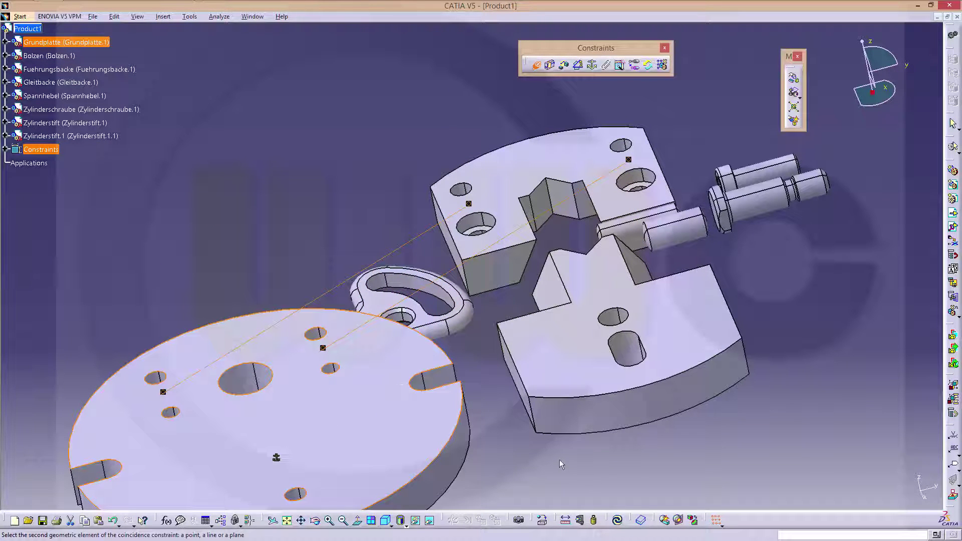
middle_drag(559, 460, 556, 351)
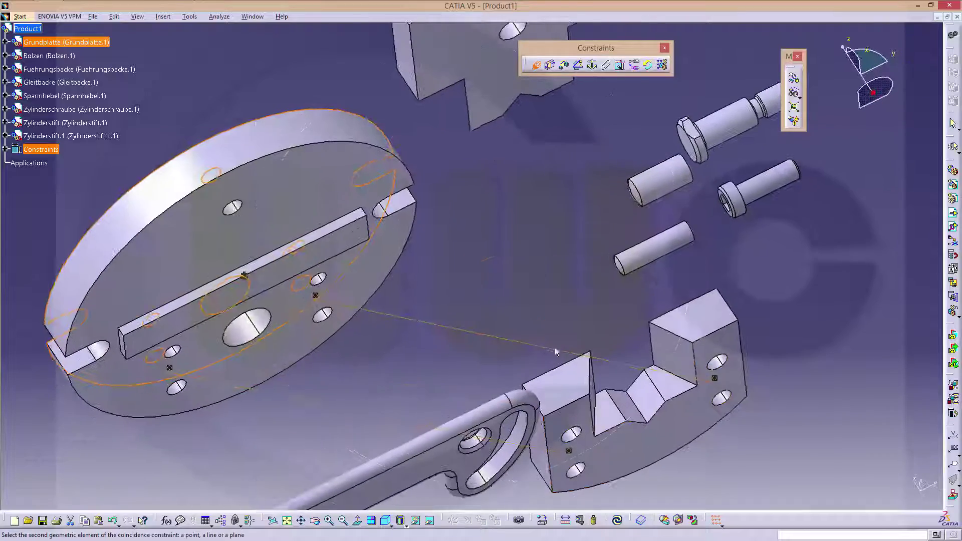
click(679, 437)
middle_drag(568, 266, 599, 404)
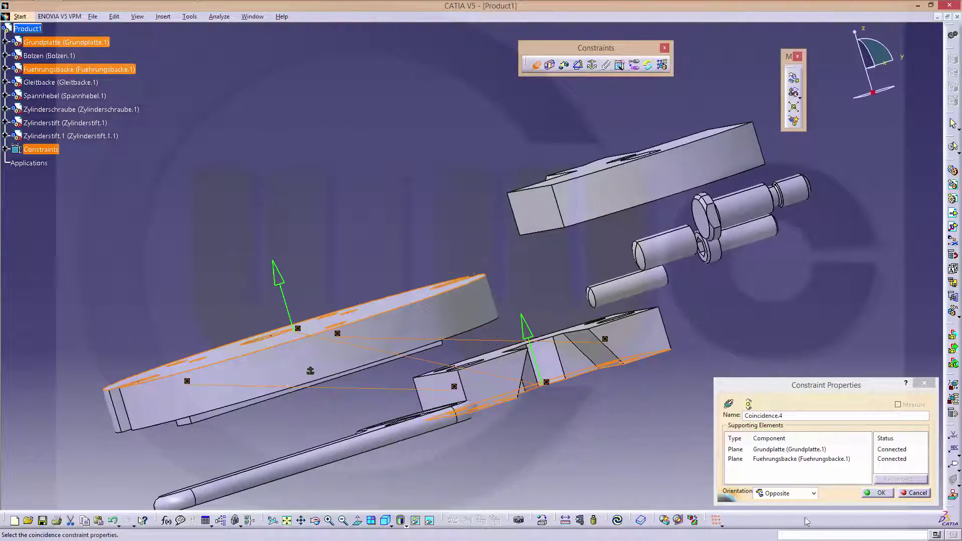
click(879, 493)
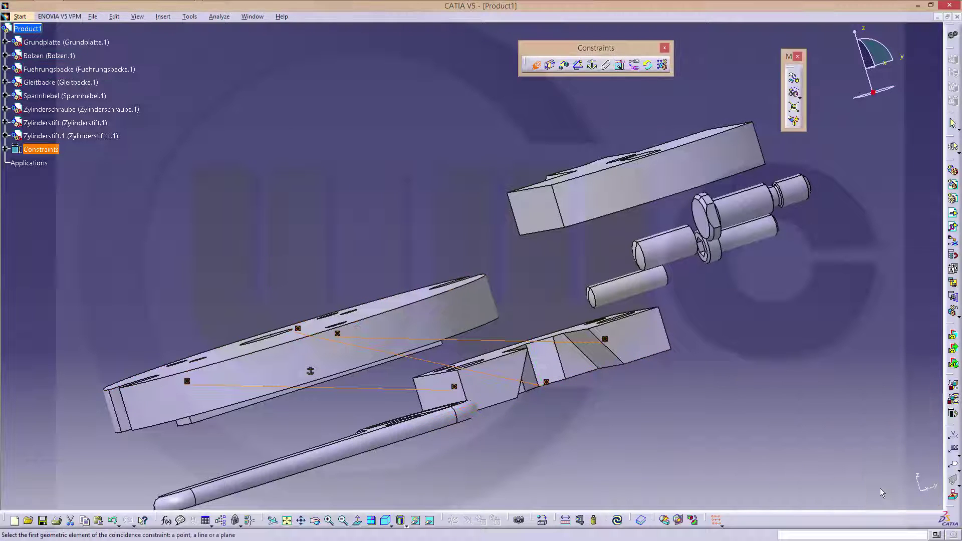
click(619, 519)
Step: Make the Gleitbacke's underside coincident with the Grundplatte's top face using orientation Opposite, and update the assembly
middle_drag(597, 355, 640, 486)
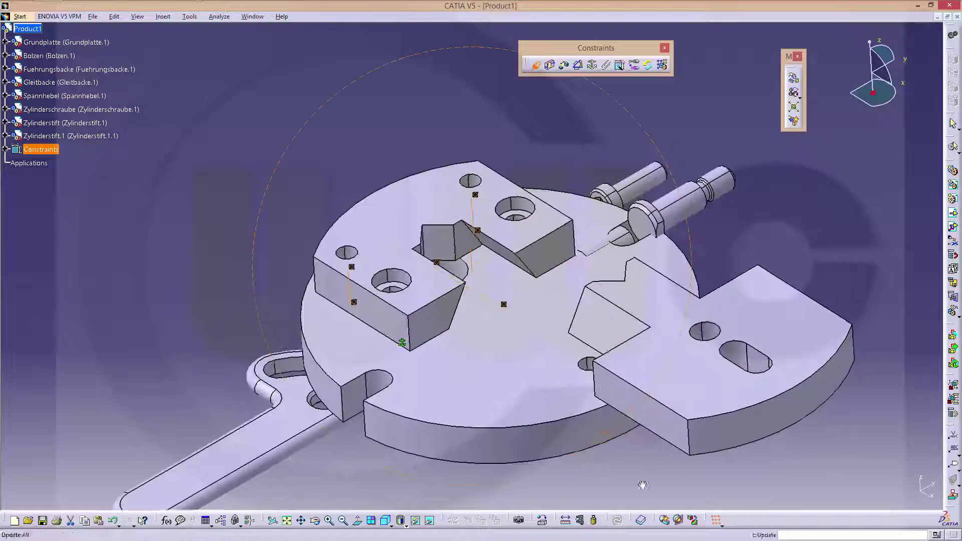
middle_drag(687, 447, 656, 369)
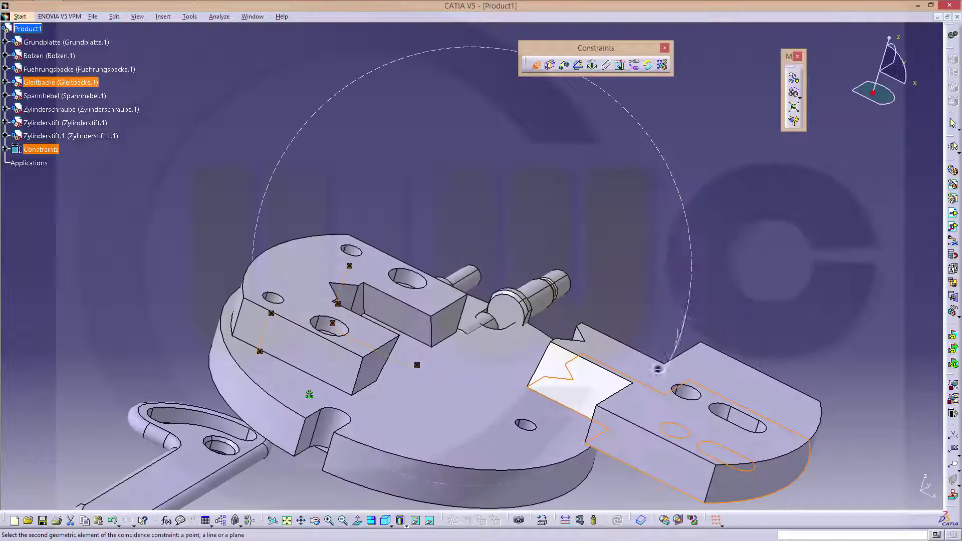
click(487, 411)
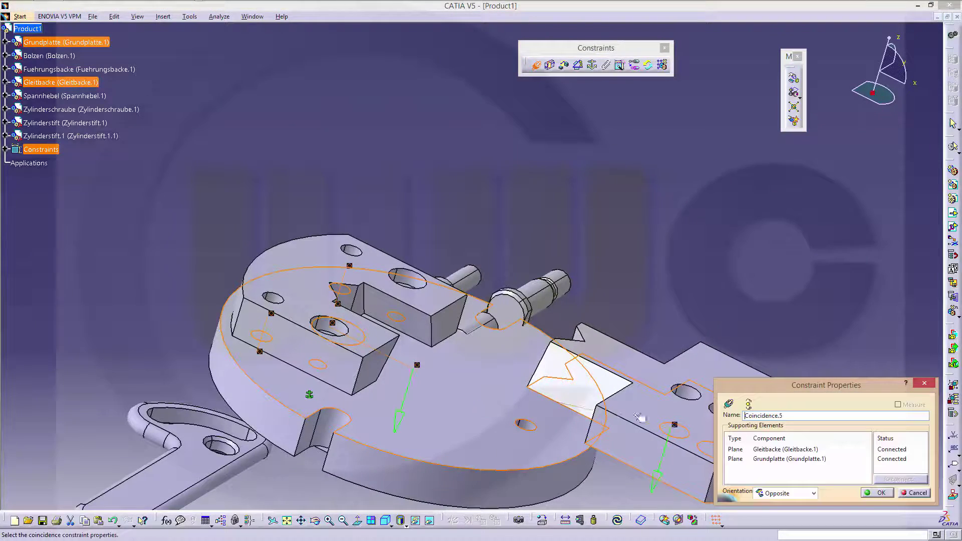
click(880, 494)
click(617, 520)
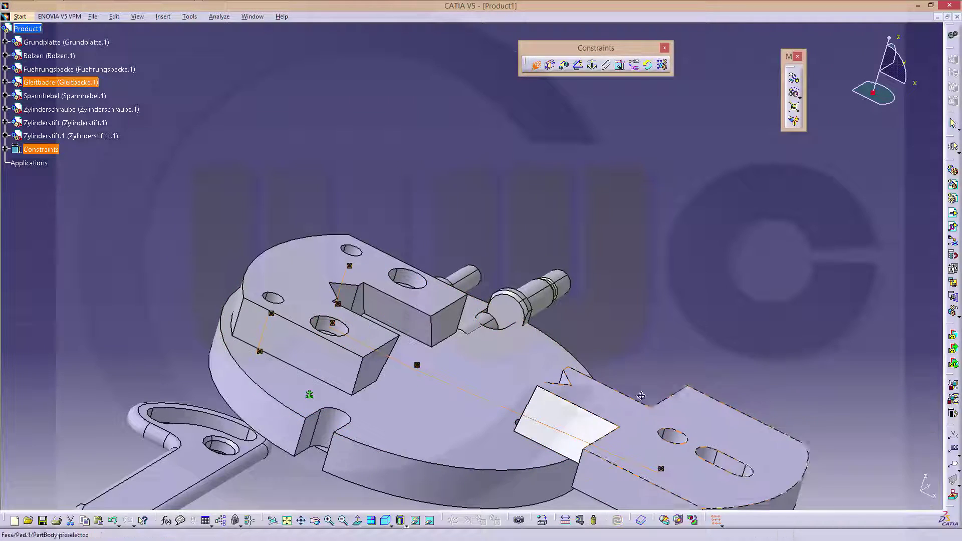
Step: Make the Gleitbacke's flat side face coincident with the Fuehrungsbacke's outer side face using orientation Same, and update the assembly
middle_drag(641, 395, 567, 415)
middle_drag(425, 349, 453, 436)
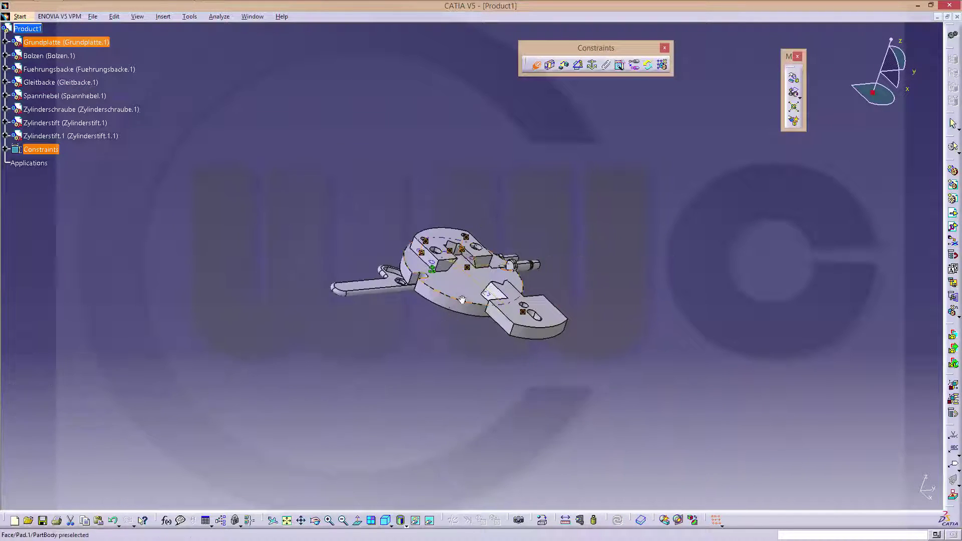
middle_drag(462, 300, 404, 371)
middle_drag(569, 373, 560, 296)
middle_drag(482, 254, 456, 275)
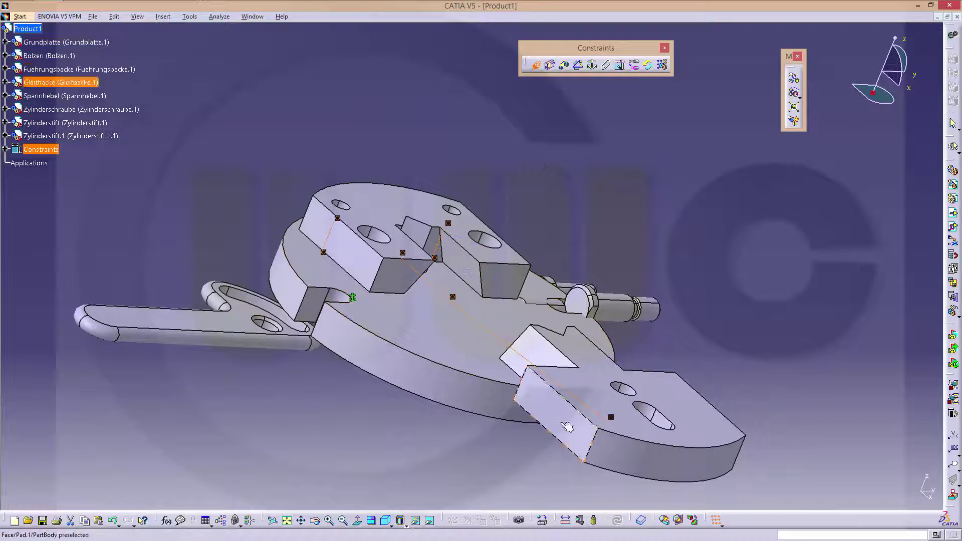
click(512, 390)
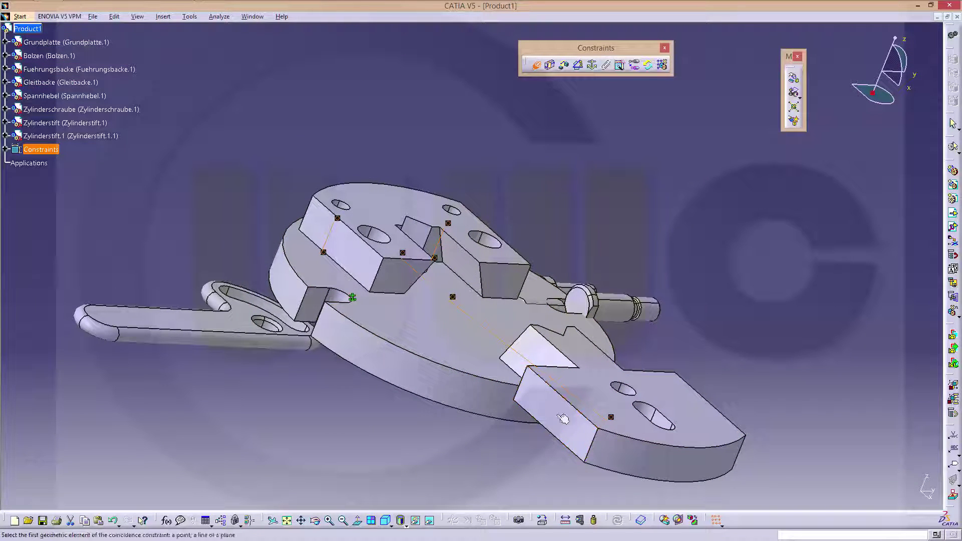
click(350, 253)
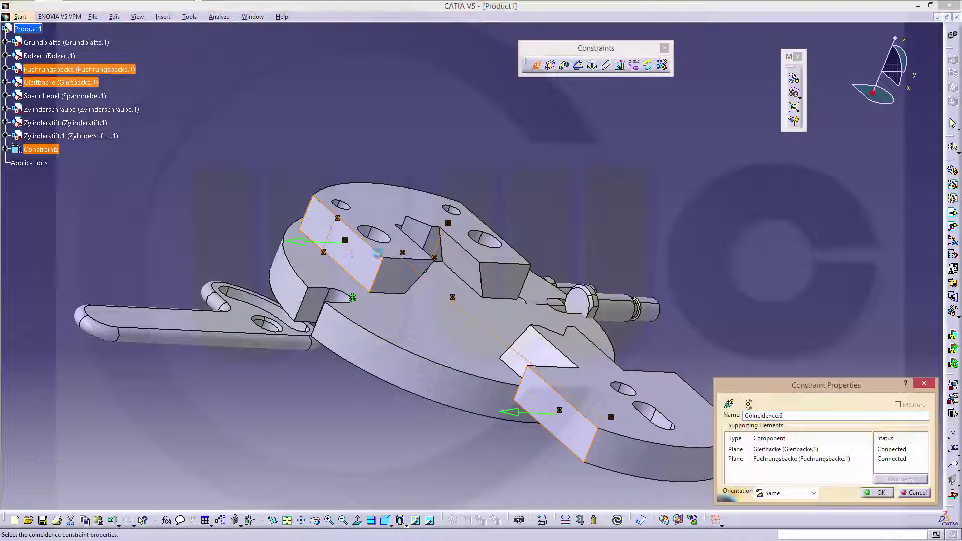
click(876, 492)
middle_drag(768, 331, 670, 427)
click(621, 520)
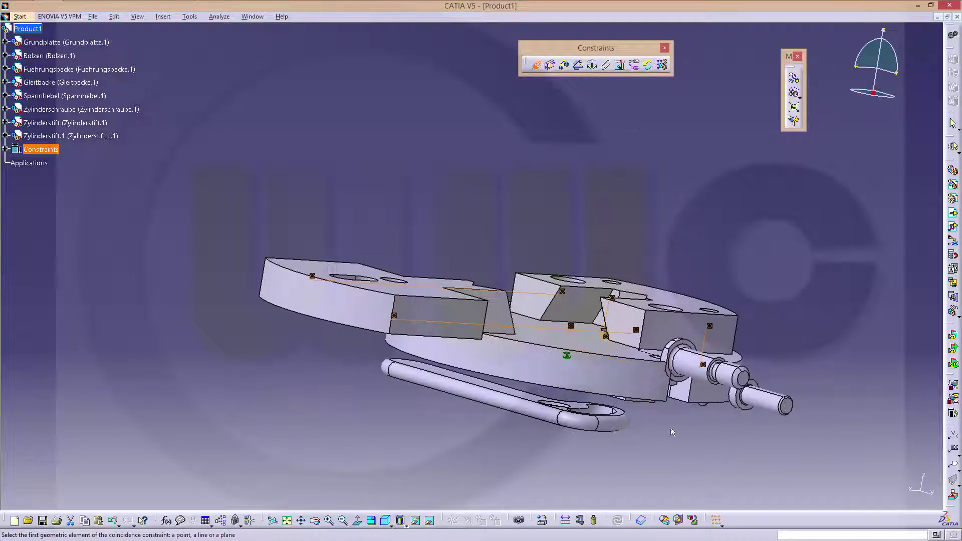
Step: Make the Bolzen's shoulder face coincident with the Grundplatte's top face using orientation Opposite, and update the assembly
middle_drag(741, 419, 724, 271)
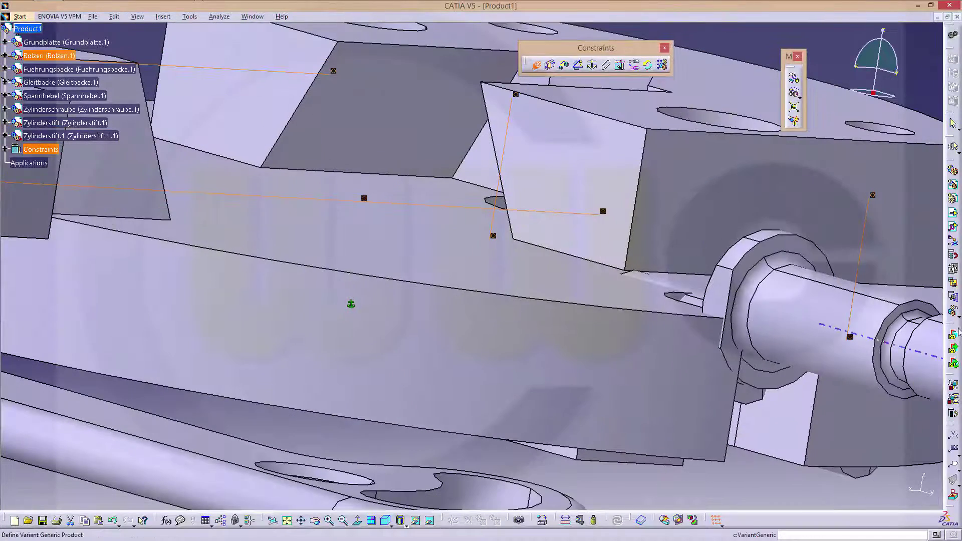
click(929, 309)
middle_drag(537, 280, 579, 341)
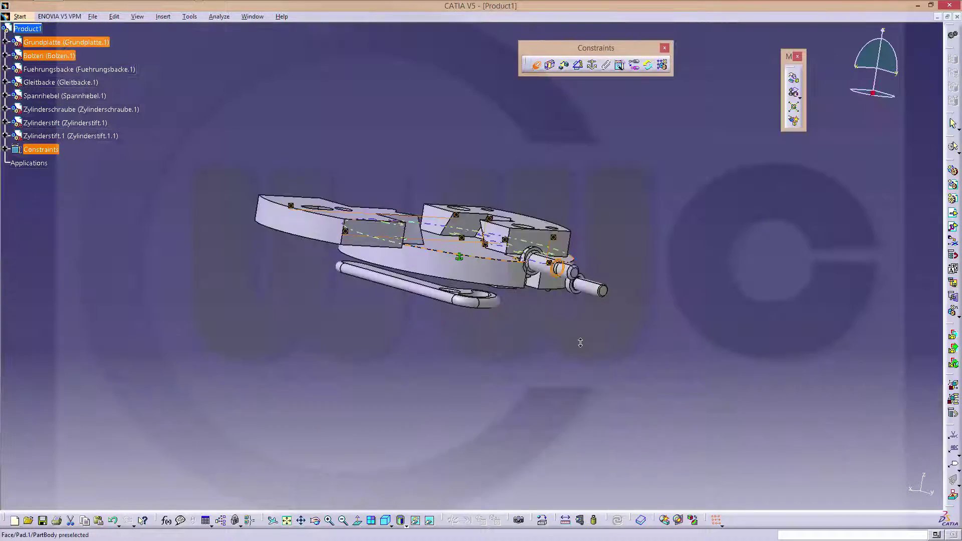
middle_drag(452, 254, 453, 369)
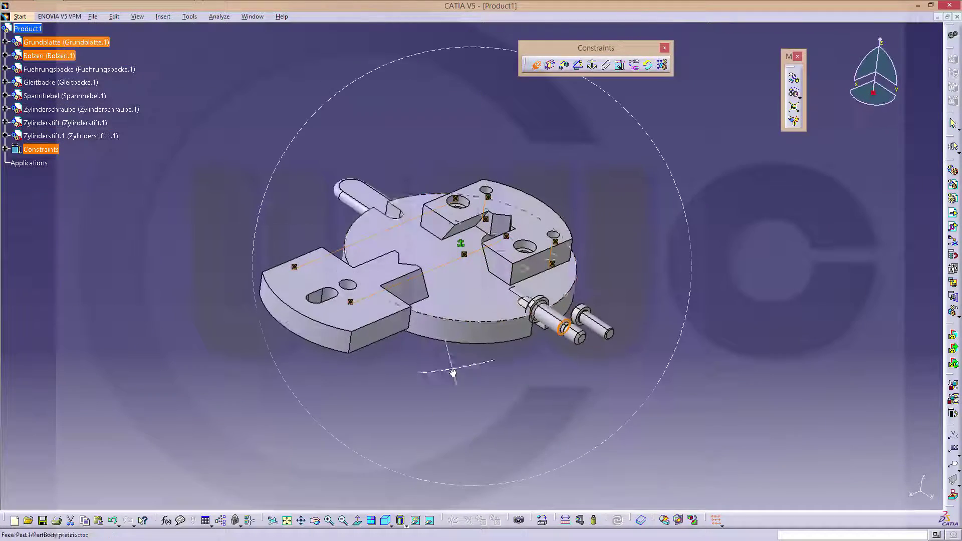
click(485, 303)
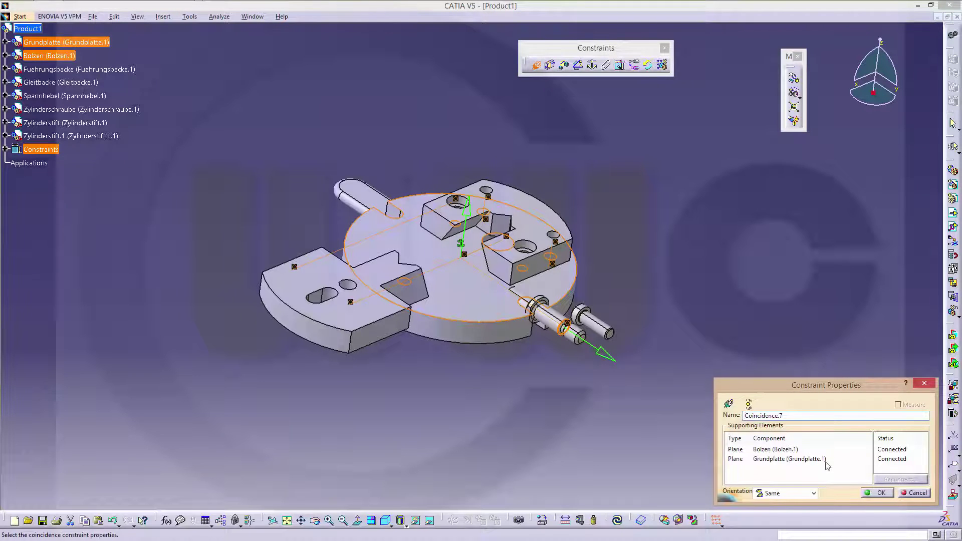
click(814, 493)
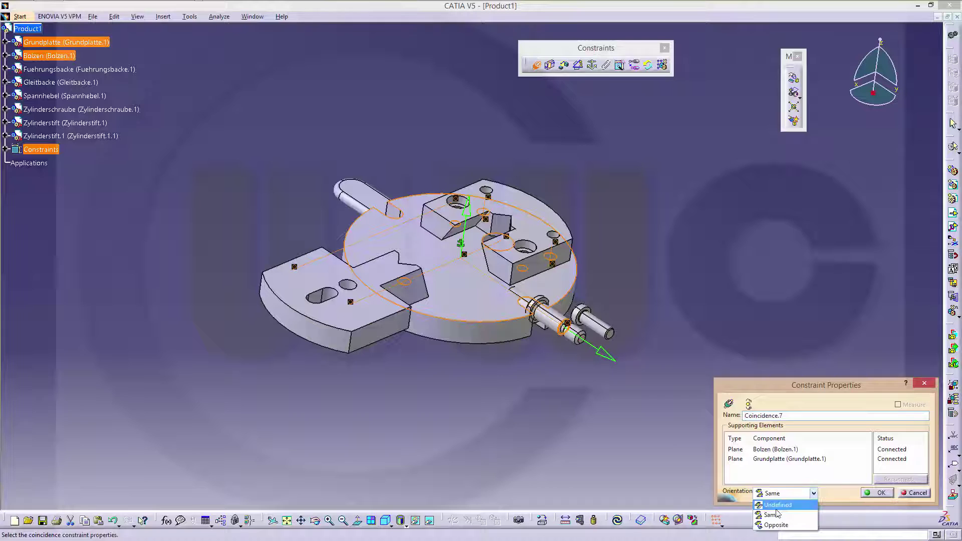
click(782, 526)
click(884, 496)
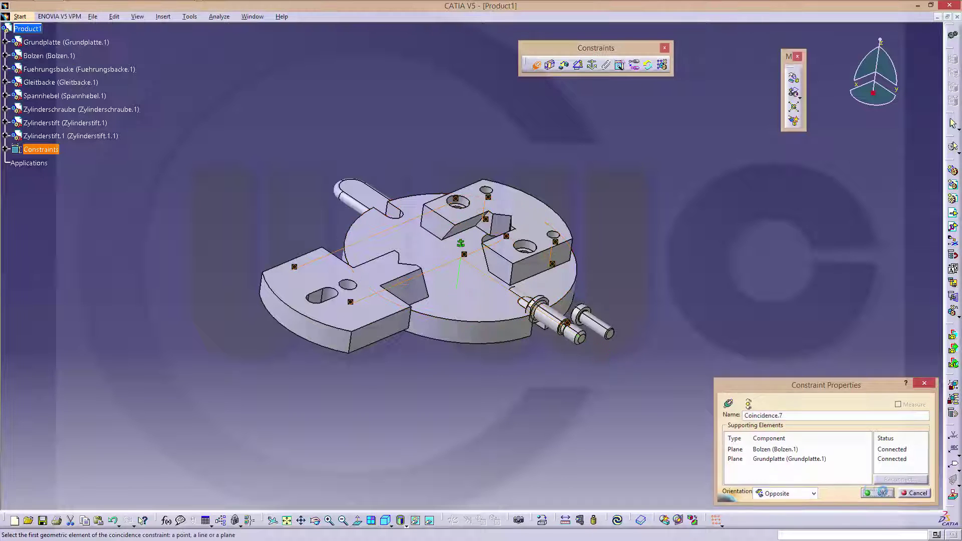
click(617, 521)
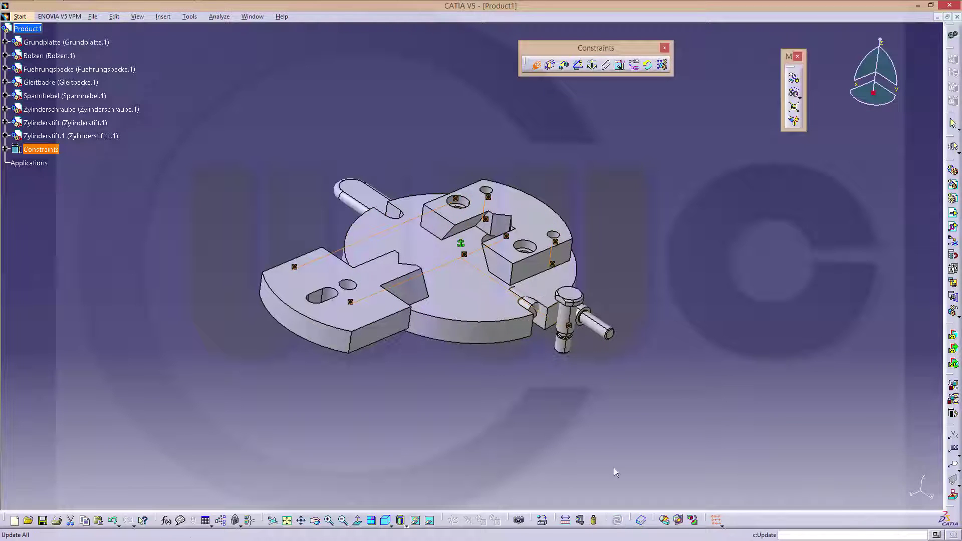
Step: Make the Bolzen's axis coincident with the axis of its mounting hole in the Grundplatte, and update the assembly
middle_drag(628, 419, 664, 399)
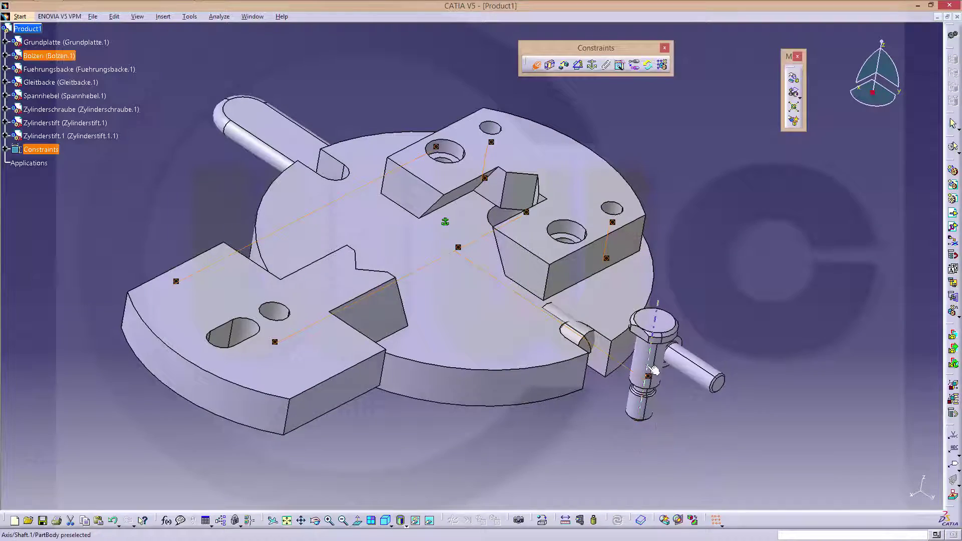
middle_drag(411, 383, 392, 161)
middle_drag(208, 75, 470, 182)
click(454, 184)
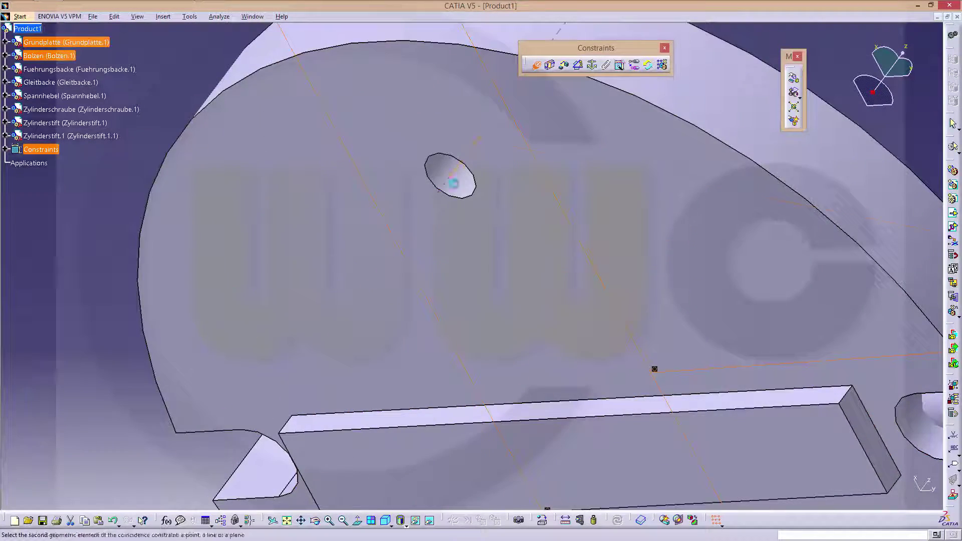
middle_drag(569, 216, 569, 215)
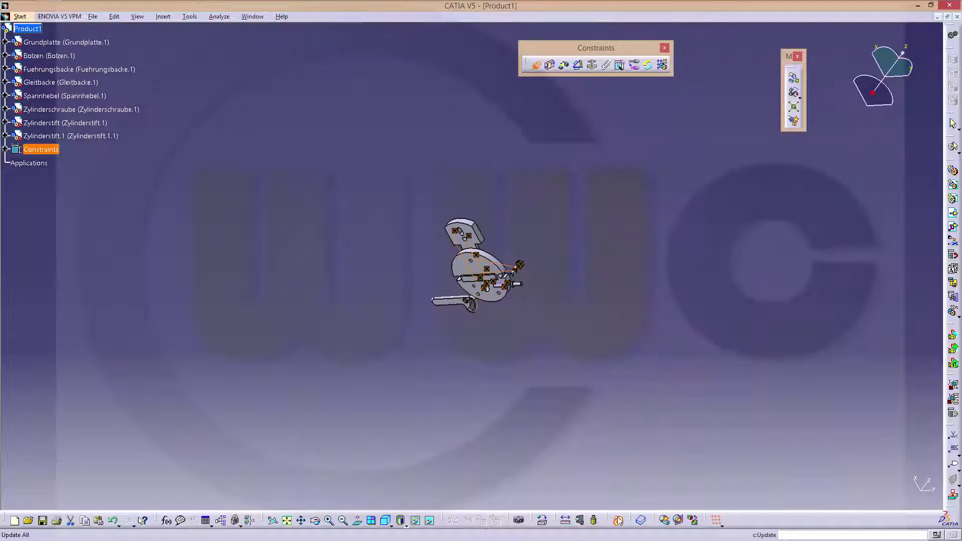
Step: Make the Spannhebel's underside coincident with the Gleitbacke's top face using orientation Opposite, and update the assembly
middle_drag(468, 271, 576, 353)
click(583, 358)
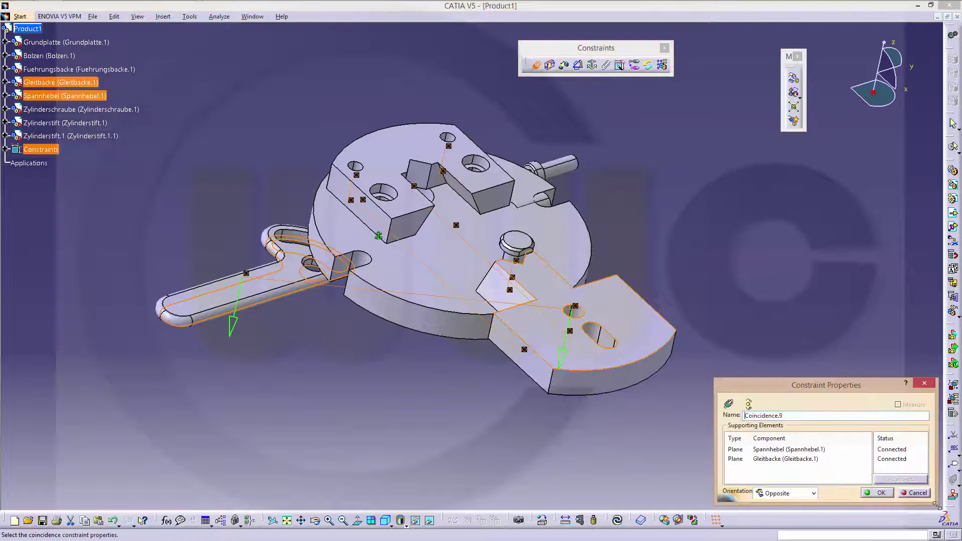
click(883, 495)
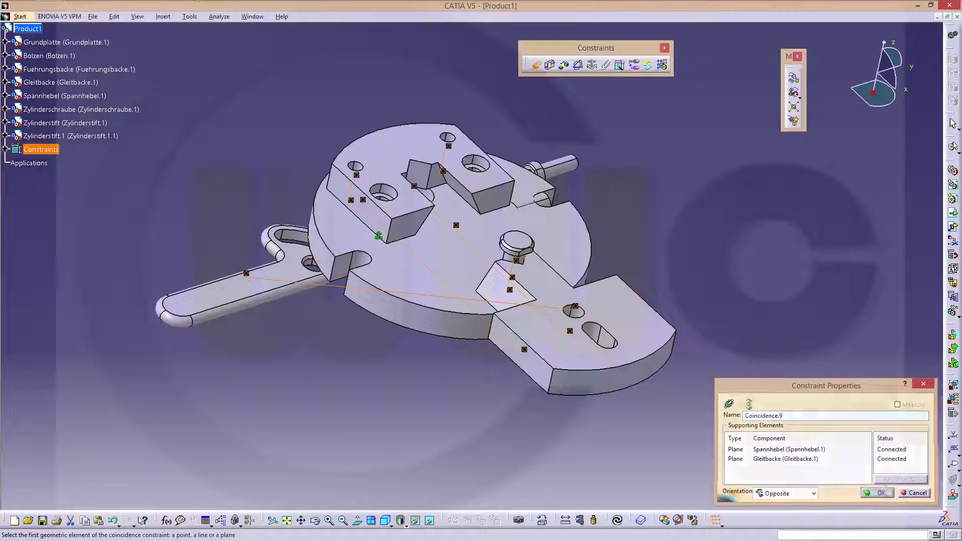
click(615, 521)
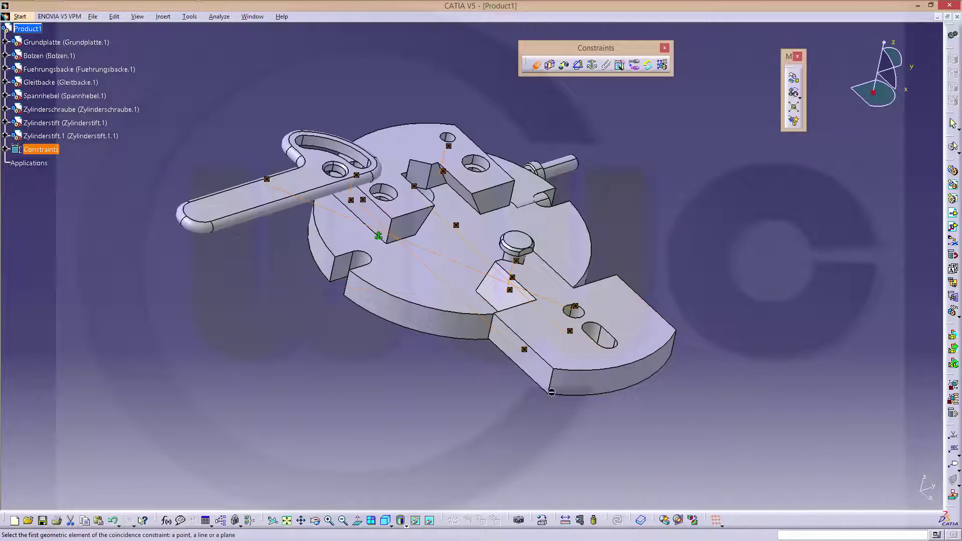
Step: Make the axis of the Spannhebel's round pivot hole coincident with the Bolzen's axis, and update the assembly
middle_drag(374, 249, 836, 373)
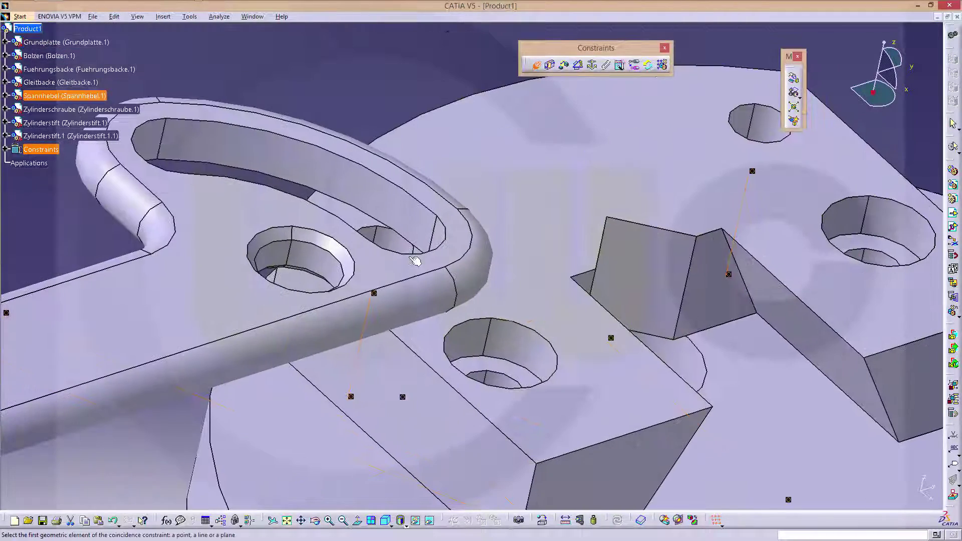
click(315, 265)
middle_drag(602, 341, 622, 353)
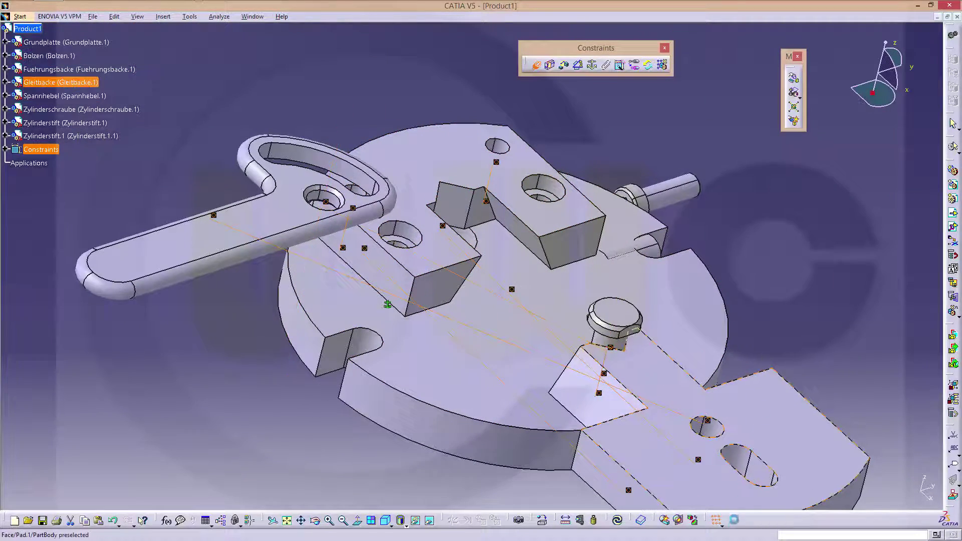
click(617, 521)
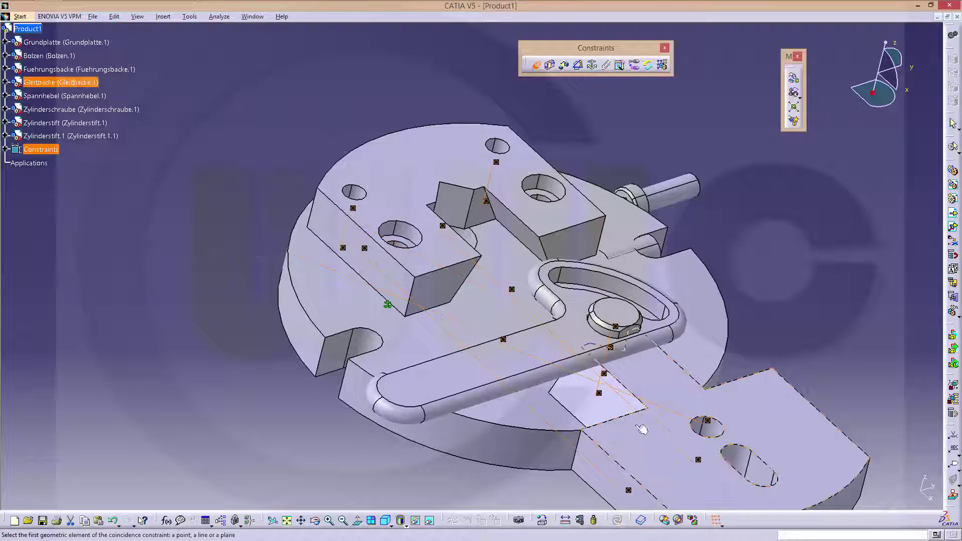
Step: Make the axis of Zylinderstift.1 coincident with the axis of the Gleitbacke's round hole, and update the assembly
middle_drag(642, 430, 427, 396)
middle_drag(493, 350, 478, 451)
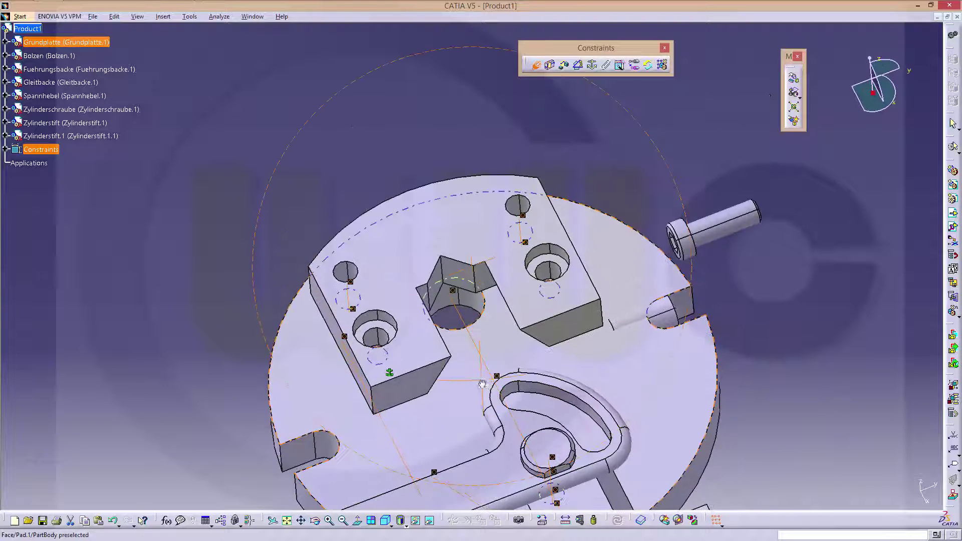
click(536, 68)
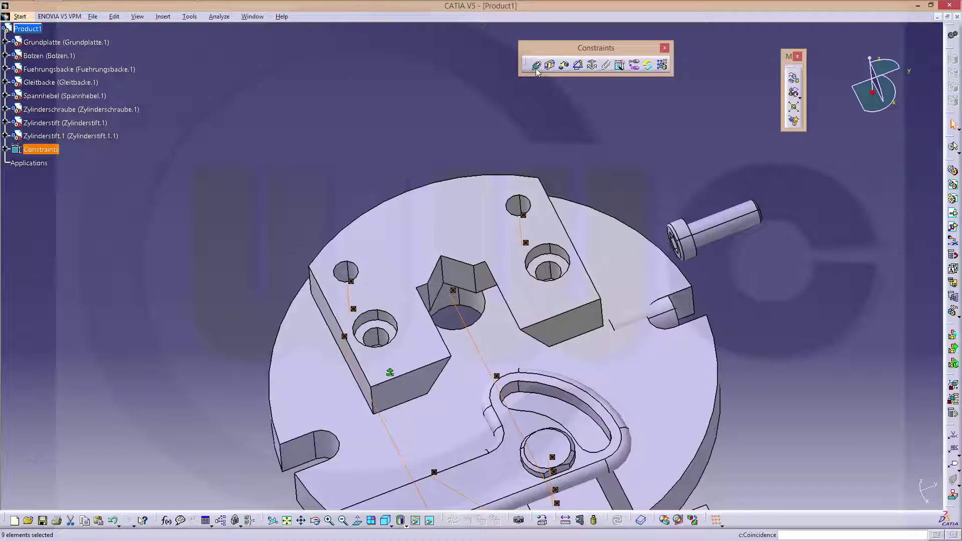
middle_drag(612, 339, 639, 298)
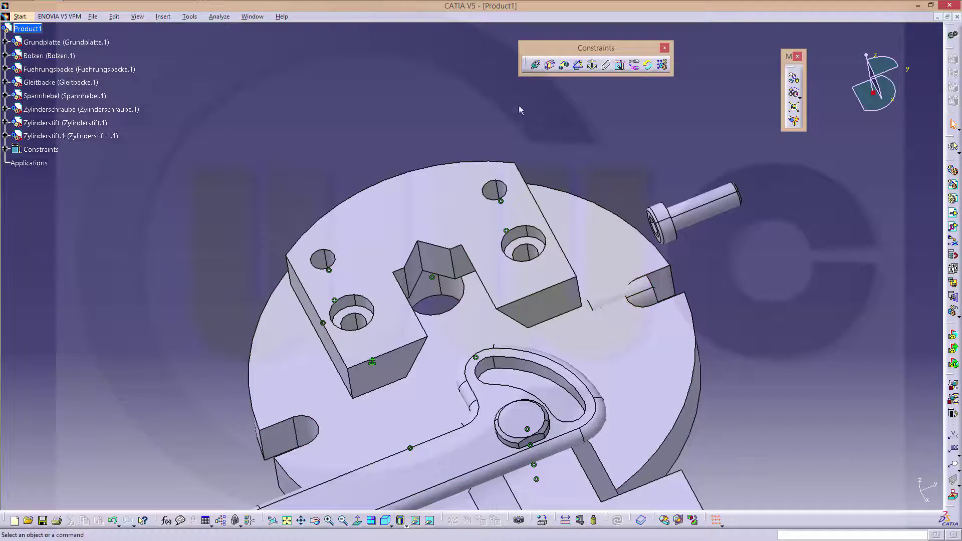
click(536, 65)
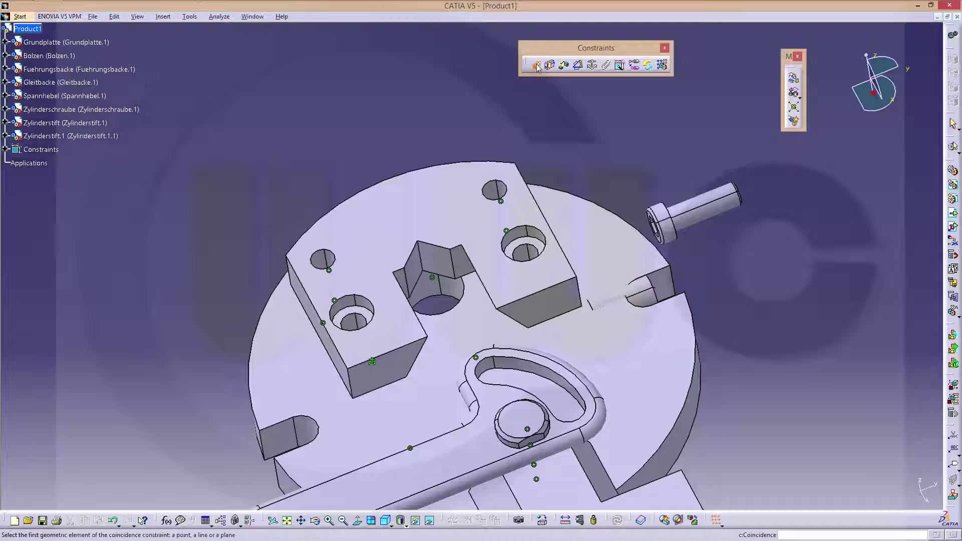
middle_drag(641, 301, 711, 453)
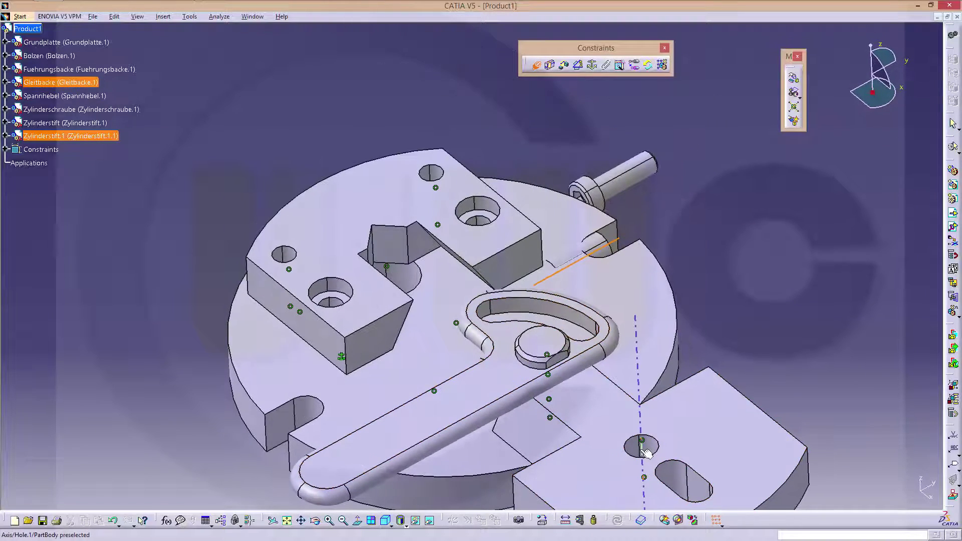
middle_drag(651, 455, 543, 396)
middle_drag(691, 451, 624, 319)
click(616, 334)
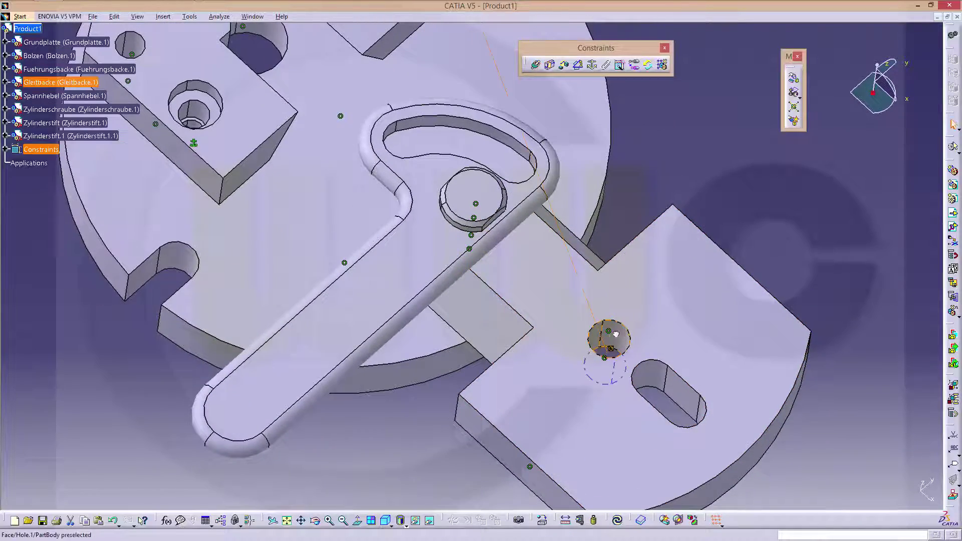
middle_drag(679, 344, 640, 350)
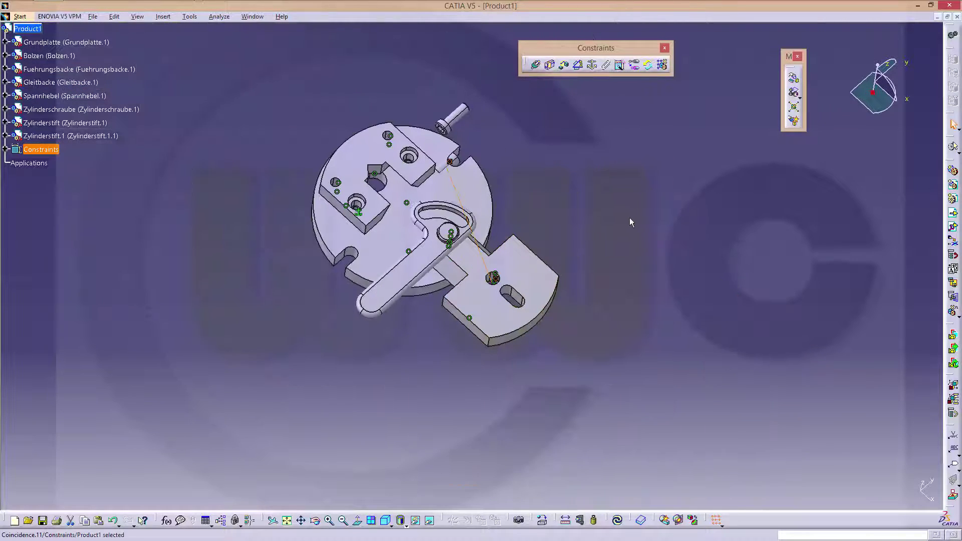
click(617, 522)
Step: Add a contact constraint between the end face of Zylinderstift.1 and the Grundplatte's top face, and update the assembly
middle_drag(572, 401, 416, 161)
middle_drag(557, 370, 491, 227)
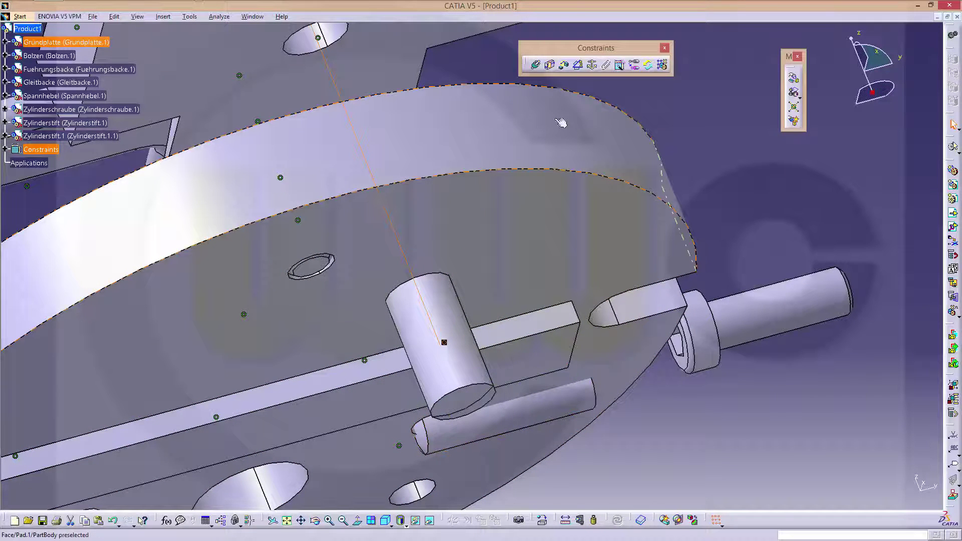
click(549, 65)
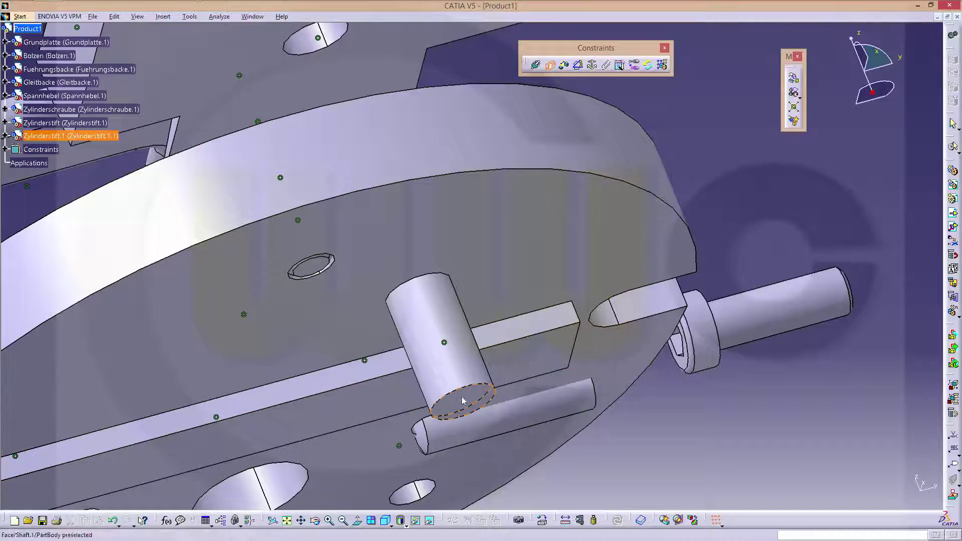
click(481, 396)
middle_drag(484, 212, 668, 238)
click(669, 238)
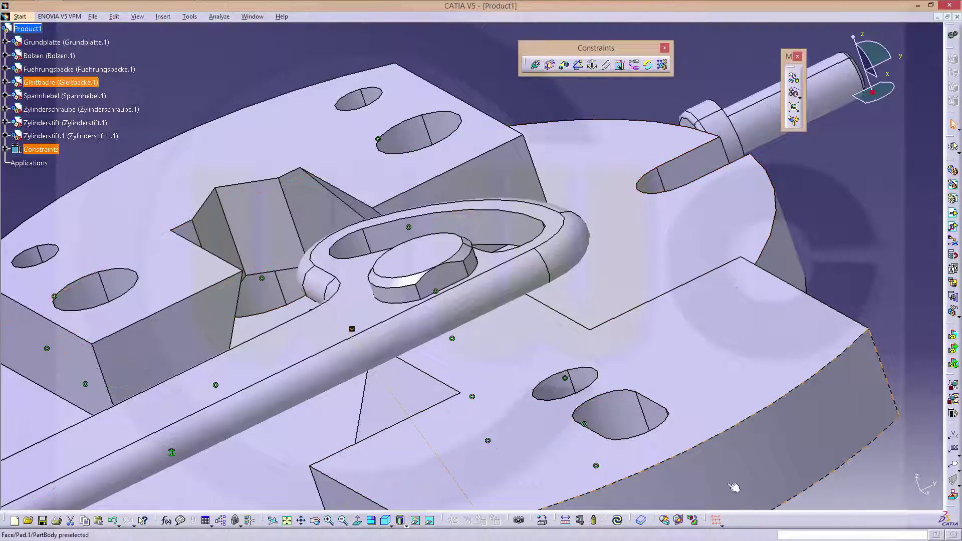
click(619, 525)
Step: Attach the compass to the Gleitbacke, slide the part along its guide toward the Fuehrungsbacke, and update the assembly
middle_drag(580, 367, 539, 316)
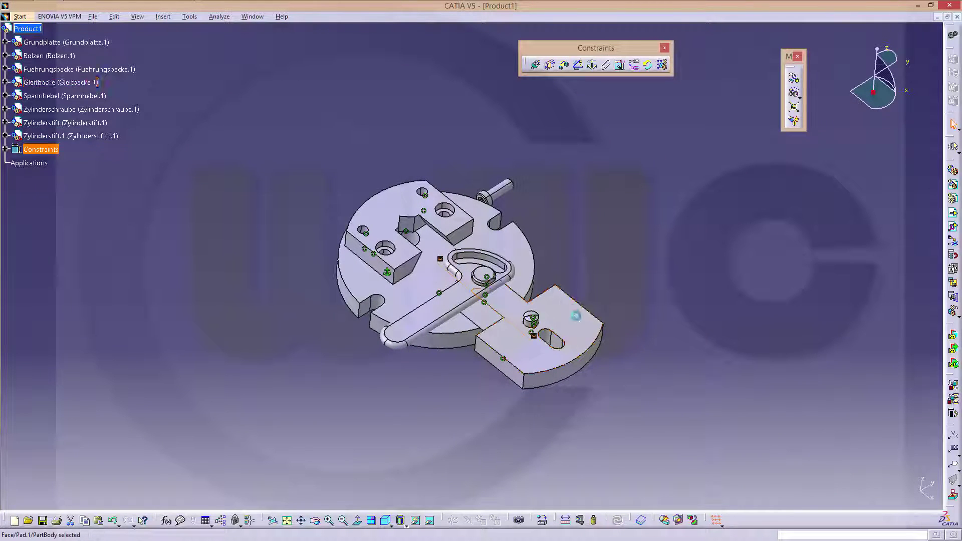
click(546, 295)
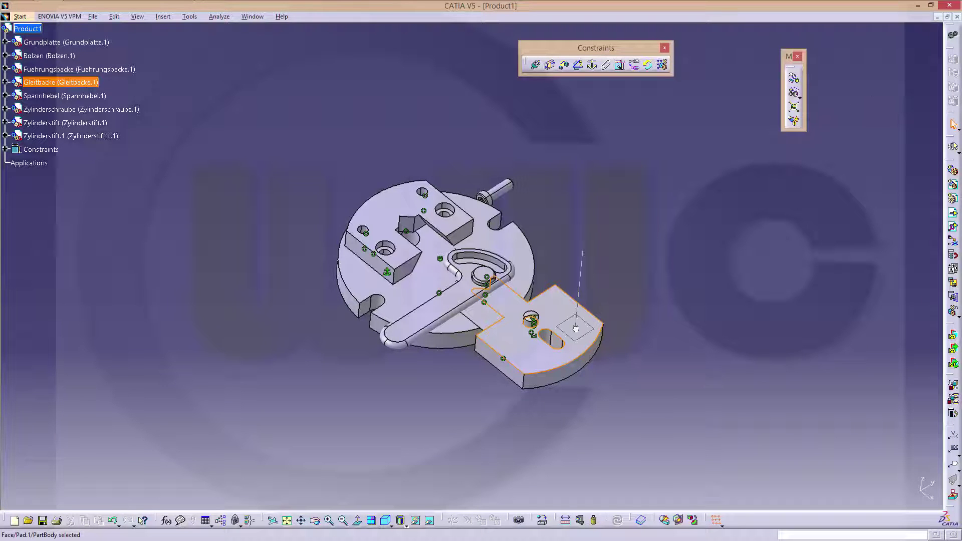
drag(575, 329, 521, 305)
click(613, 316)
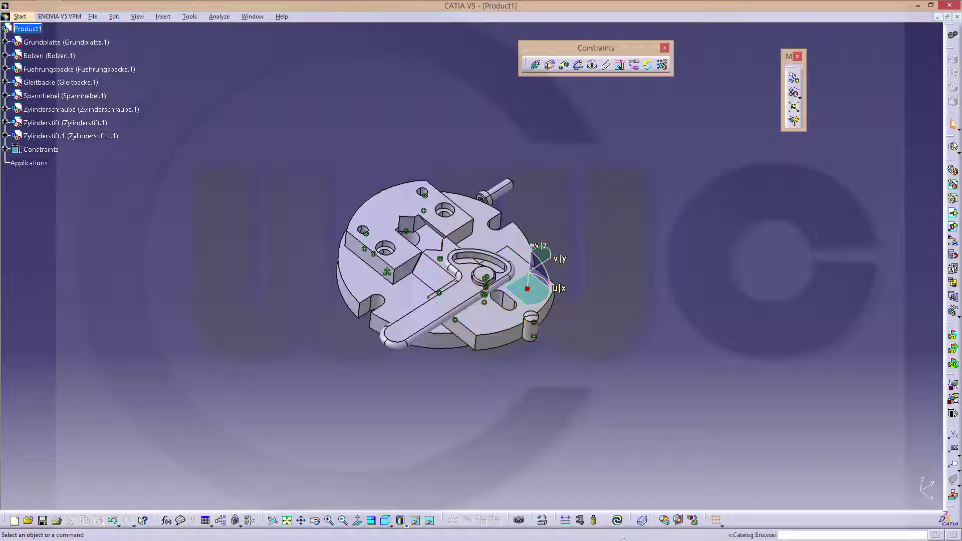
click(619, 520)
Step: Make the Zylinderschraube's head underside coincident (Opposite) with the farther Fuehrungsbacke counterbore's floor and its axis coincident with that hole, and update the assembly
middle_drag(577, 381, 531, 315)
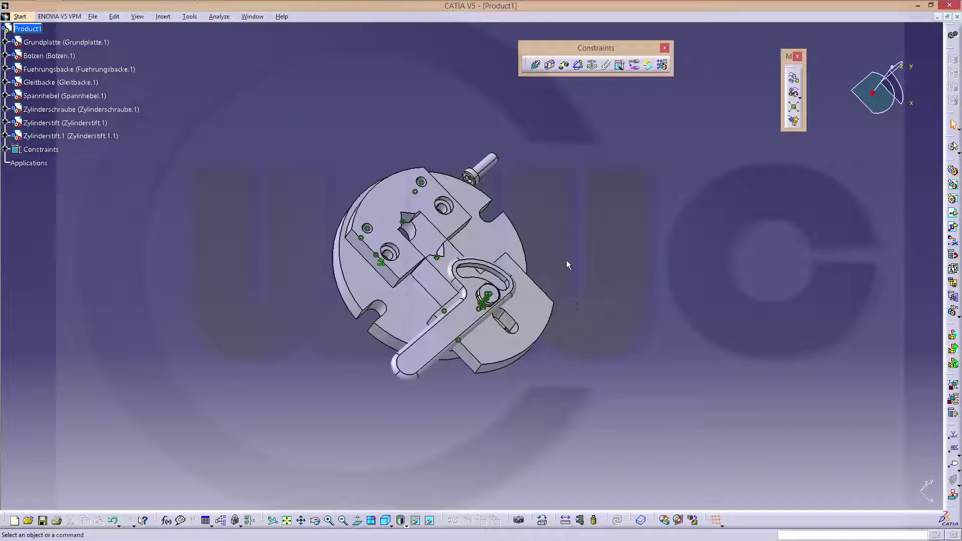
middle_drag(566, 260, 499, 283)
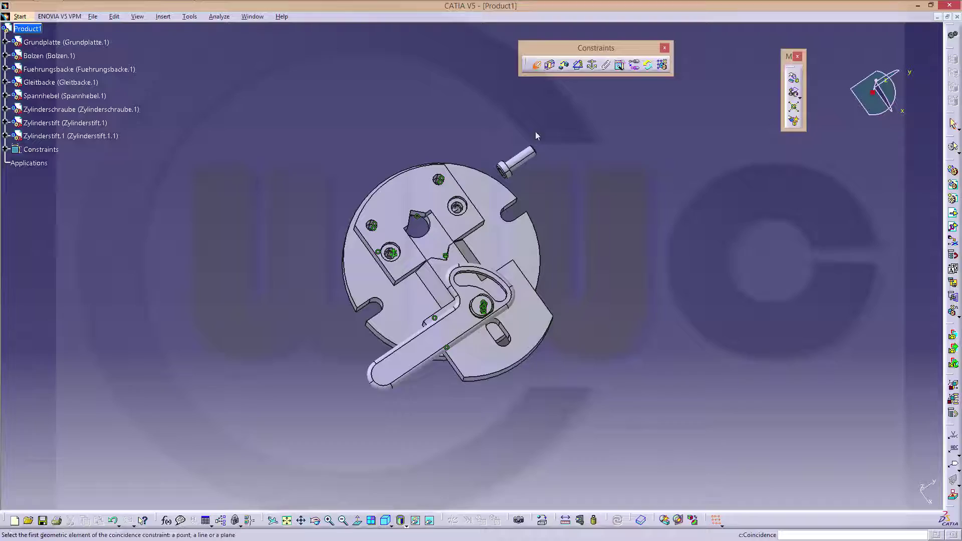
middle_drag(586, 200, 651, 59)
middle_drag(666, 226, 588, 525)
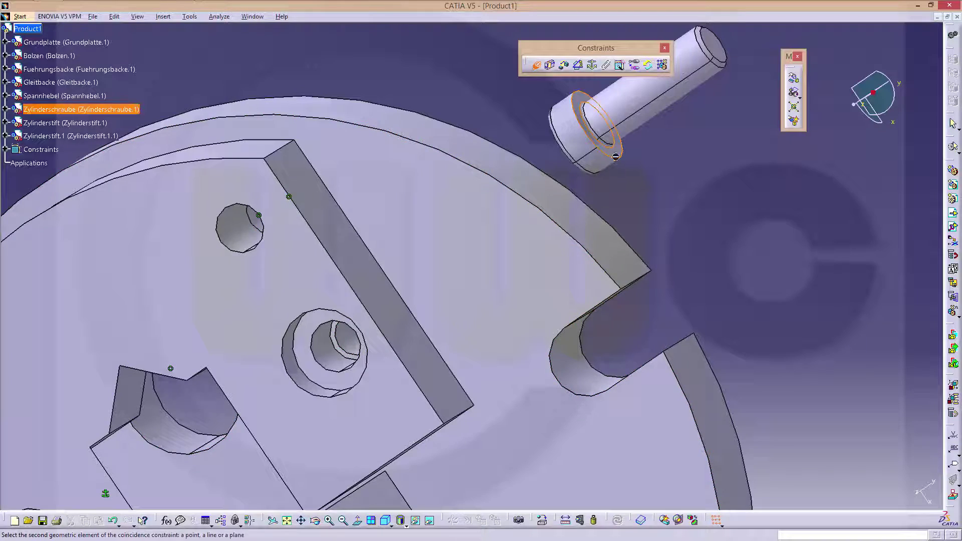
middle_drag(441, 250, 551, 225)
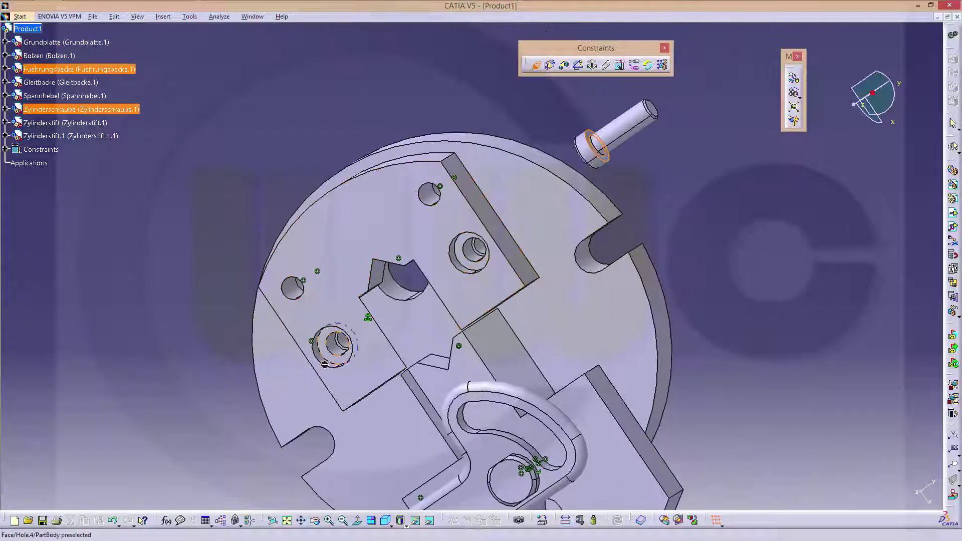
click(333, 350)
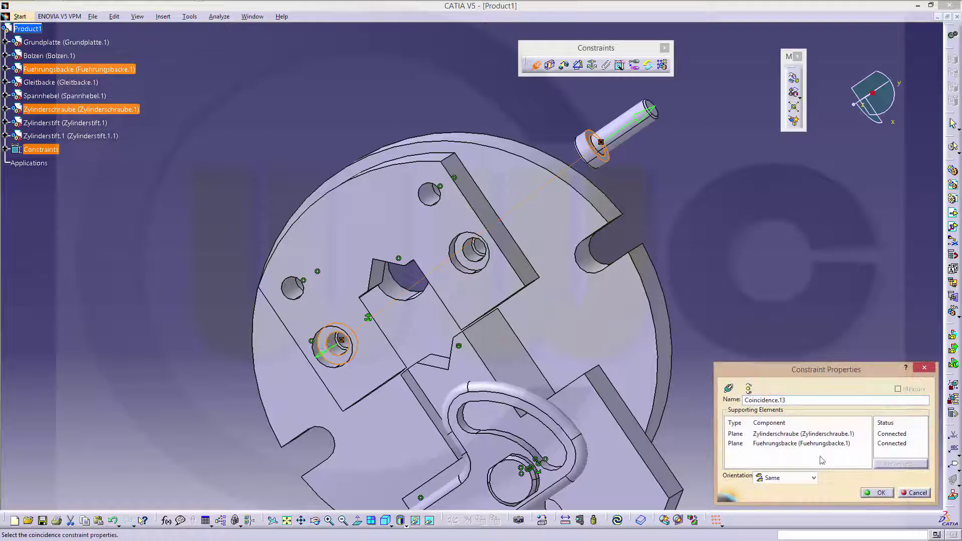
click(810, 479)
click(801, 511)
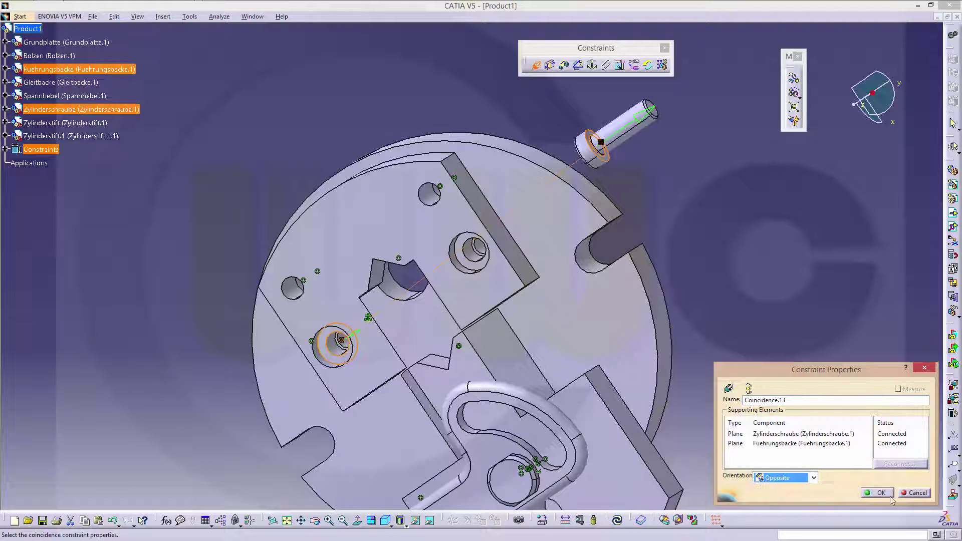
click(877, 493)
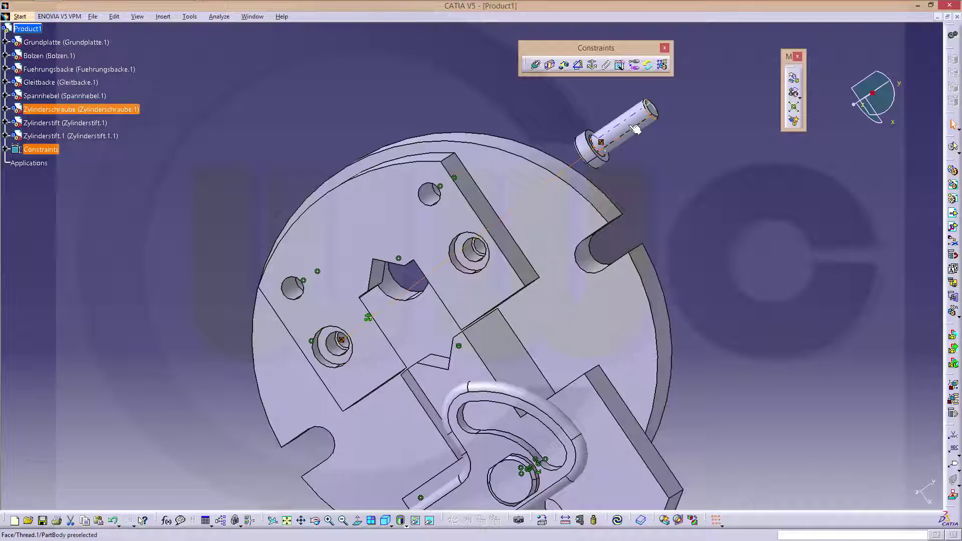
click(536, 66)
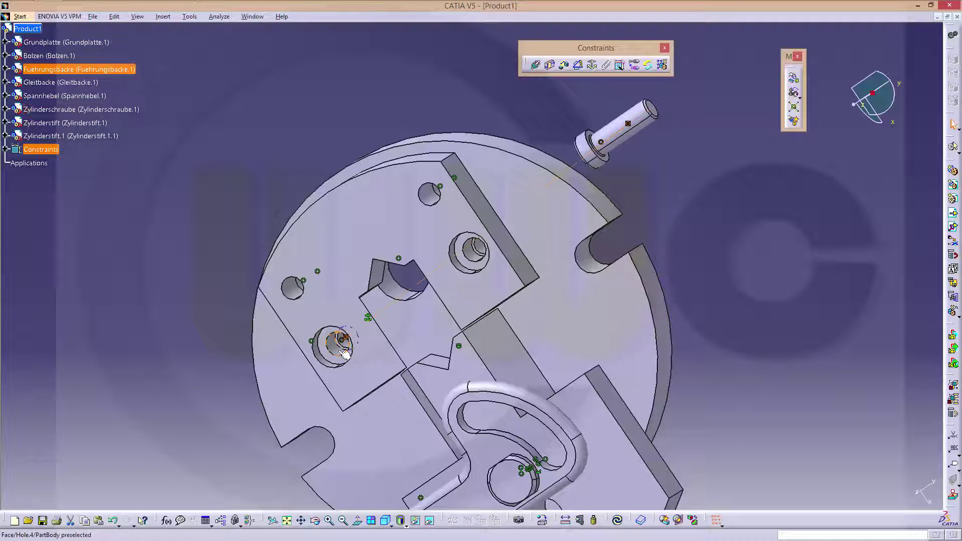
click(620, 522)
Step: Make the Zylinderstift's axis coincident with the axis of the plain Fuehrungsbacke hole beside the Zylinderschraube, and update the assembly
middle_drag(549, 394, 576, 326)
middle_drag(476, 301, 534, 60)
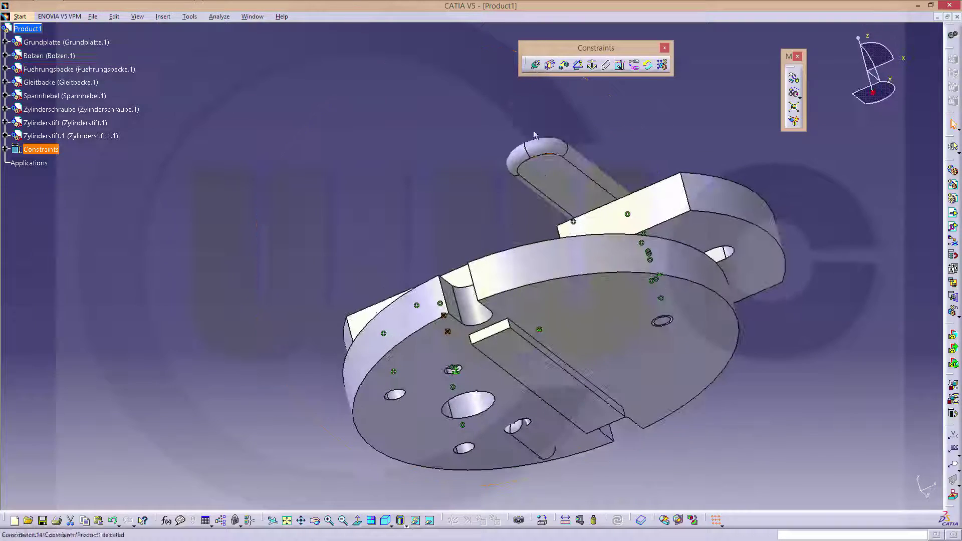
click(535, 65)
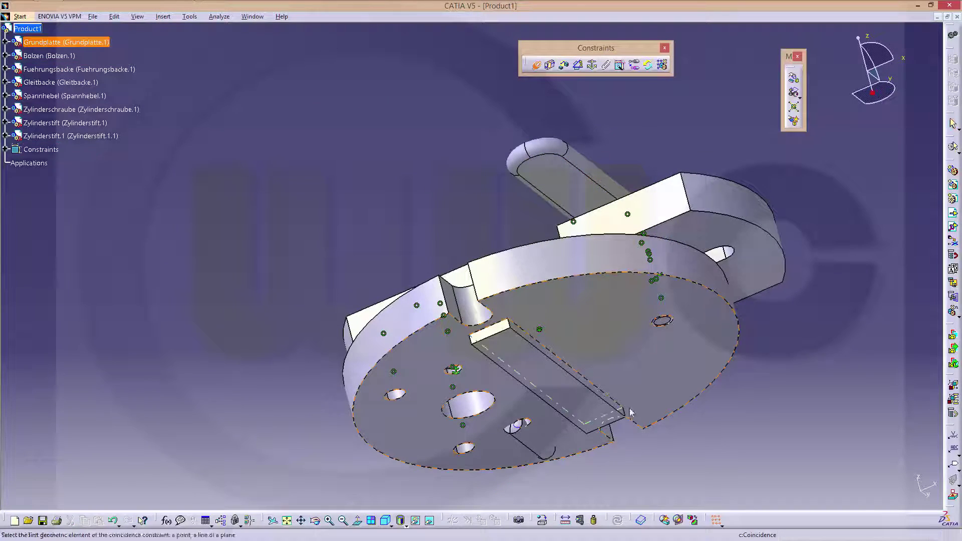
click(527, 435)
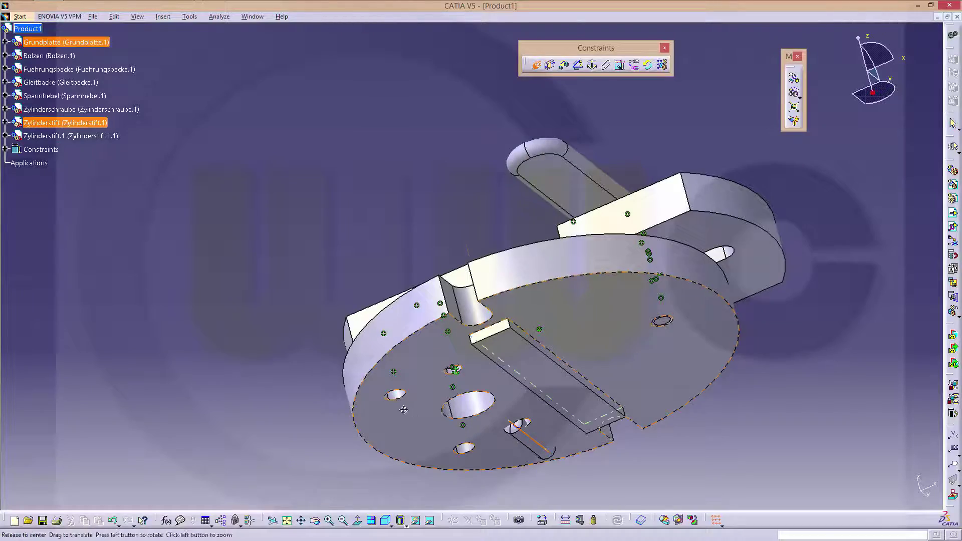
middle_drag(404, 409, 462, 418)
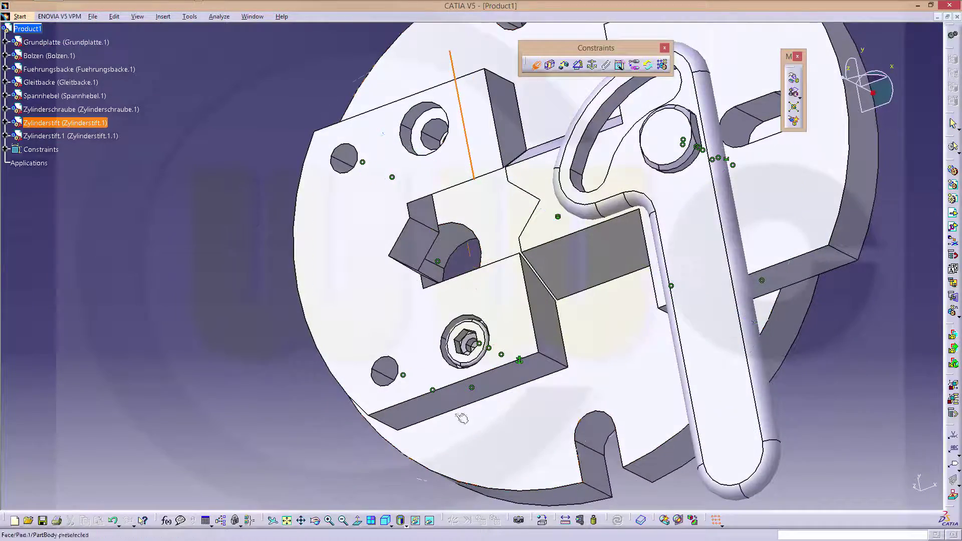
middle_drag(425, 450, 369, 429)
click(351, 431)
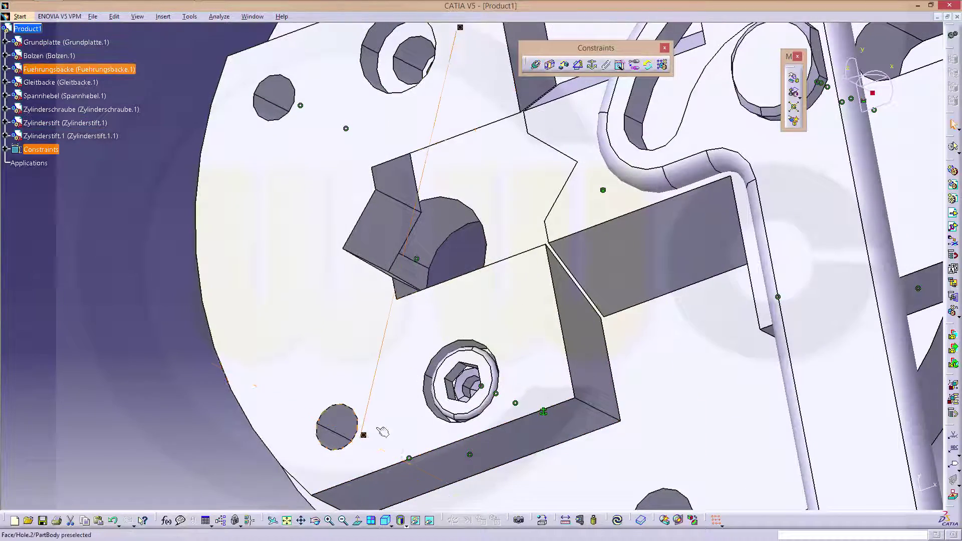
click(618, 521)
middle_drag(442, 421, 398, 405)
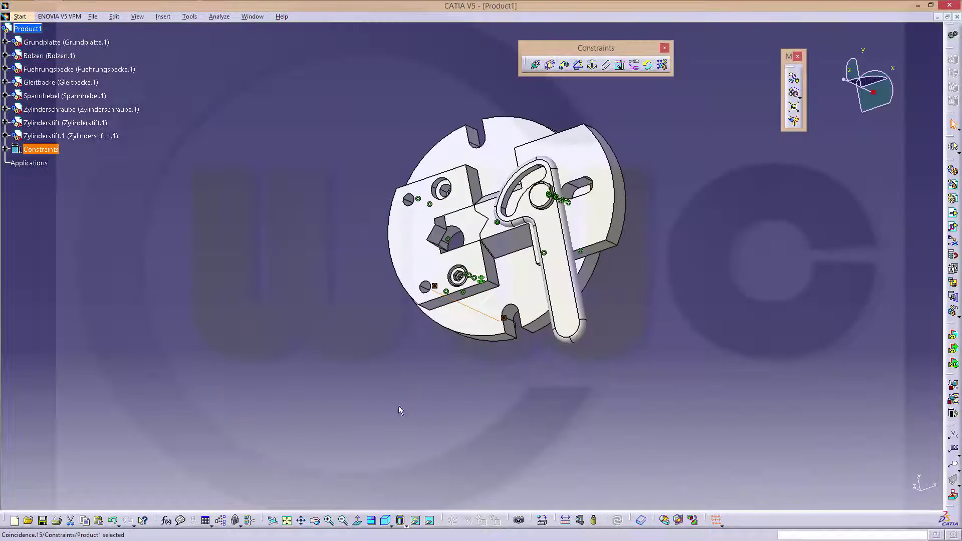
Step: Place the compass on the Grundplatte and use it to move the Zylinderstift up along its axis until it protrudes above the Fuehrungsbacke
middle_drag(444, 281, 522, 382)
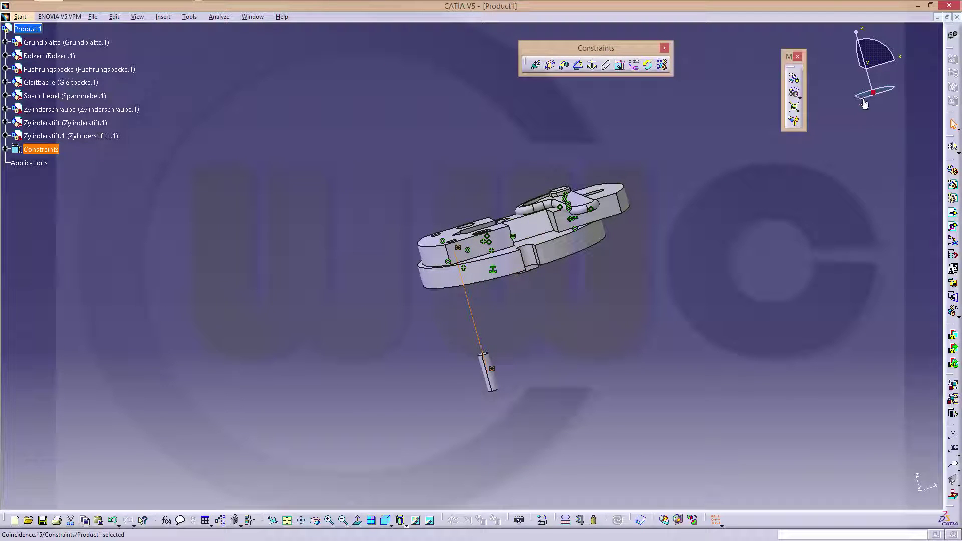
drag(878, 90, 837, 113)
click(837, 133)
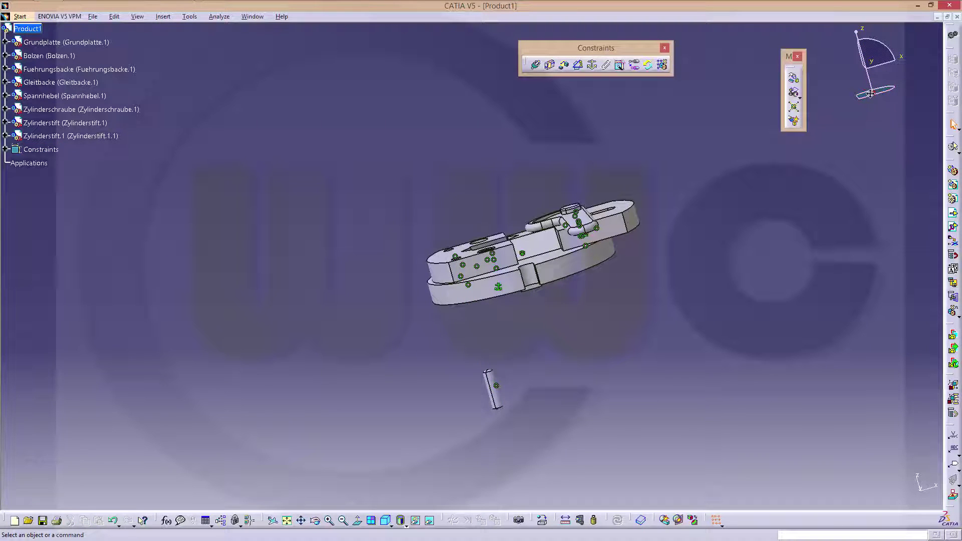
drag(537, 260, 537, 258)
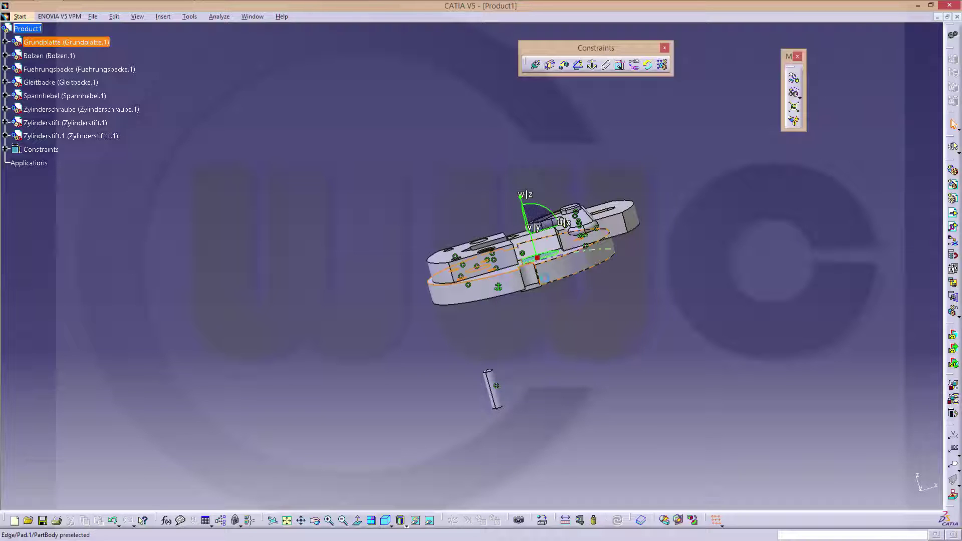
click(492, 390)
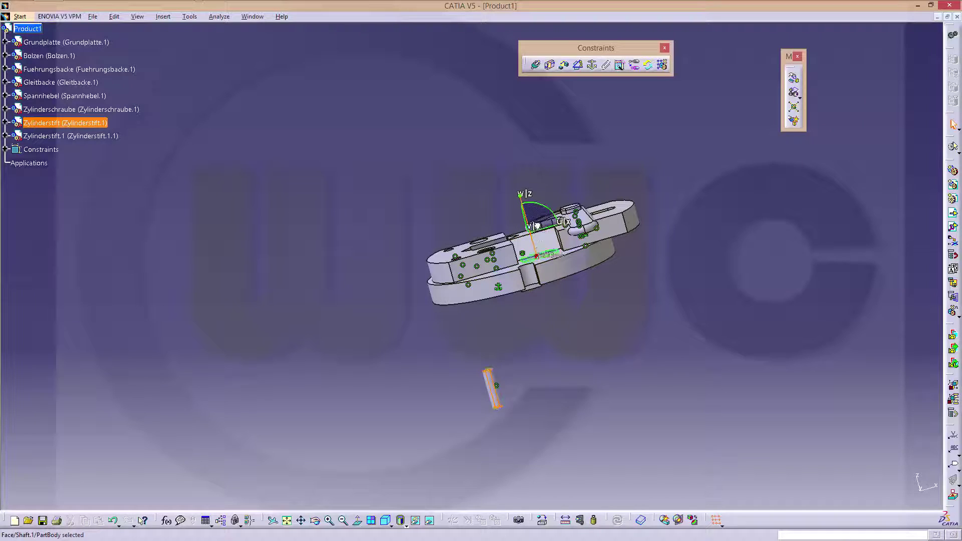
drag(536, 226, 504, 133)
click(566, 174)
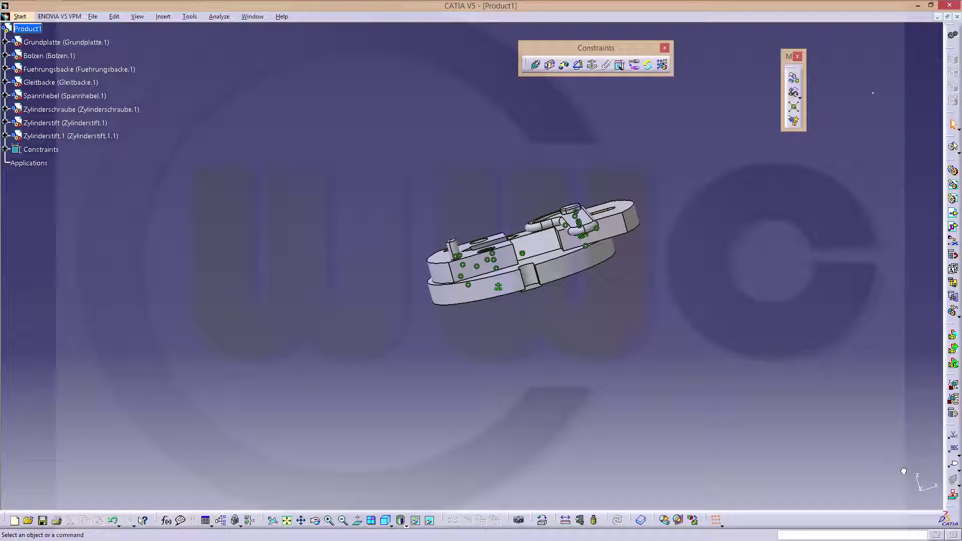
Step: Slide the Gleitbacke farther toward the Fuehrungsbacke with the compass until its pin hole lies inside the Spannhebel's curved slot, and update the assembly
middle_drag(601, 235, 575, 320)
middle_drag(575, 372, 563, 191)
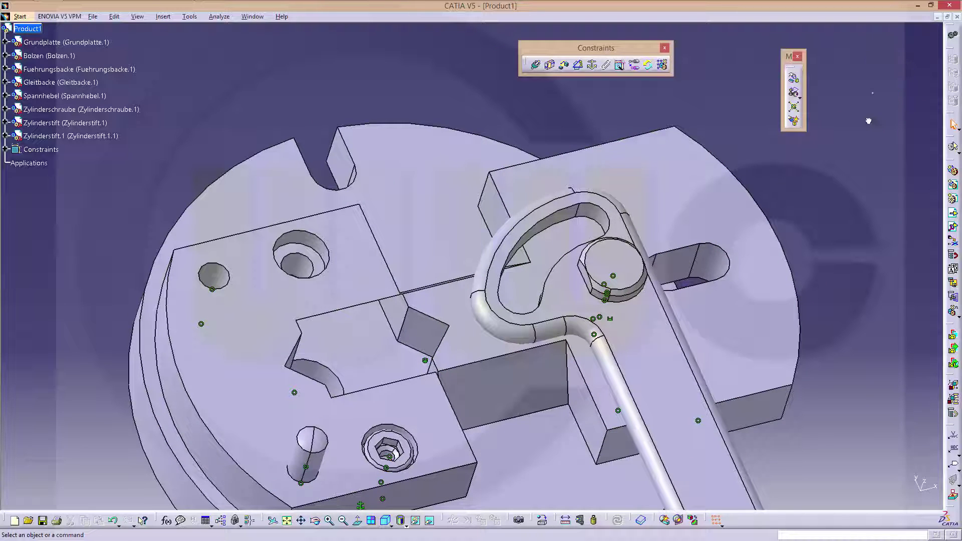
drag(727, 328, 648, 364)
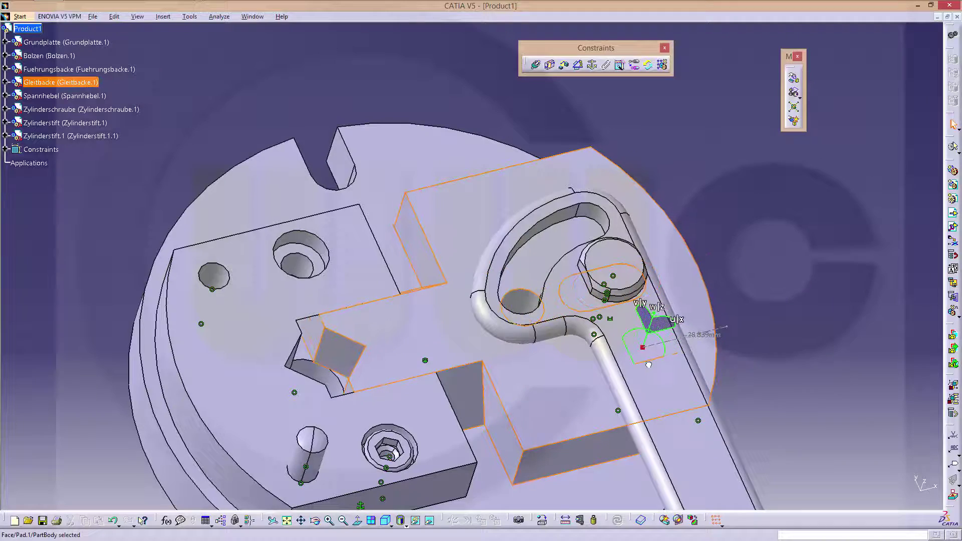
click(766, 436)
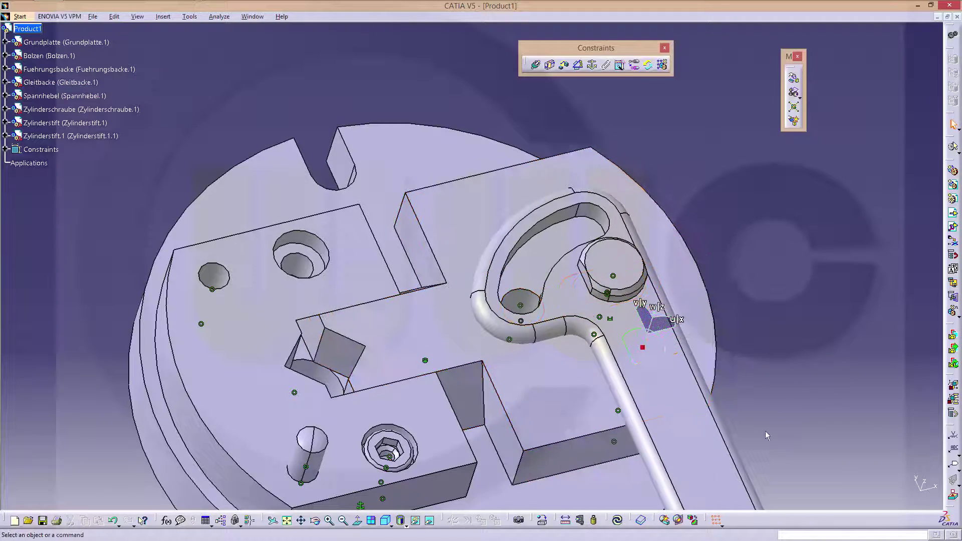
click(617, 521)
Step: Add an Internal line contact between the outer wall of the Spannhebel's curved slot and the cylindrical face of Zylinderstift.1, and update the assembly
middle_drag(617, 351, 546, 146)
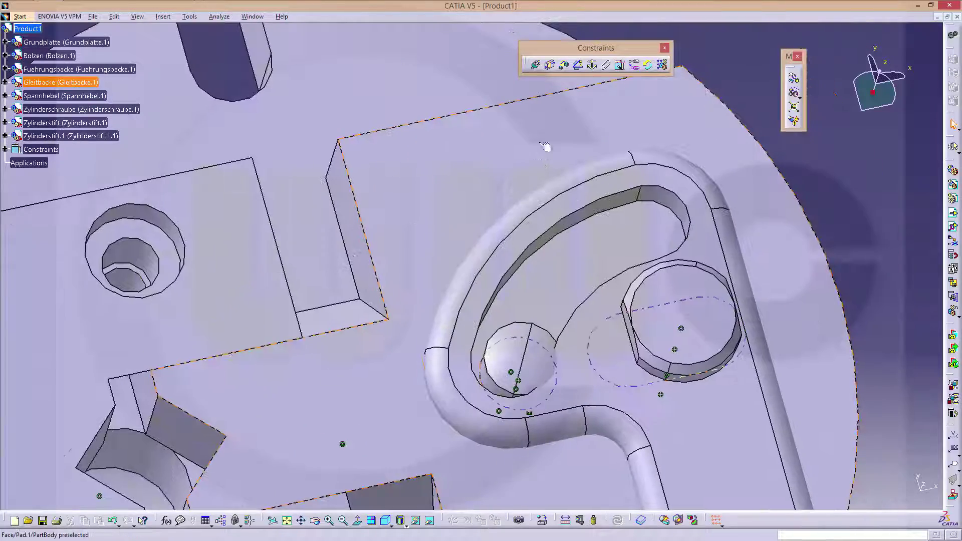
click(551, 66)
middle_drag(565, 337, 575, 329)
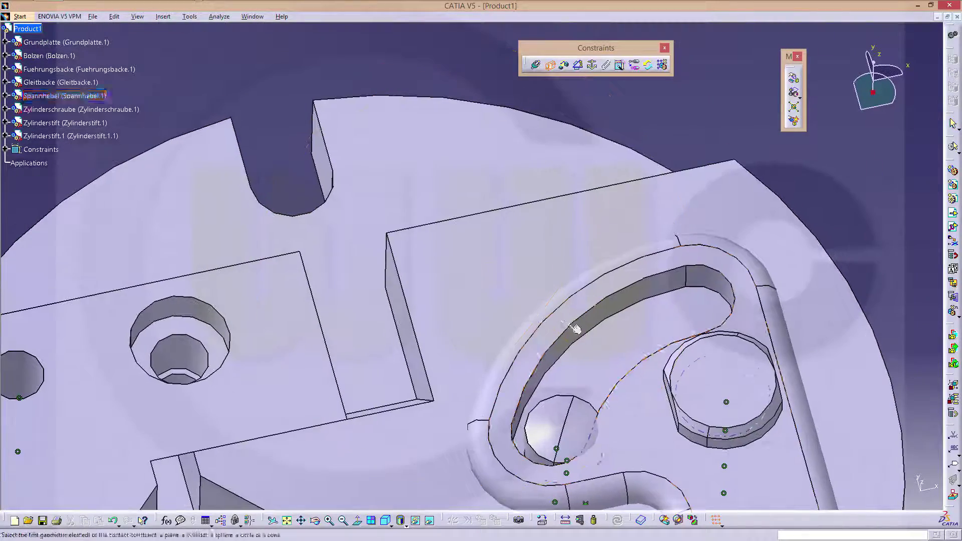
click(600, 316)
middle_drag(658, 482, 442, 305)
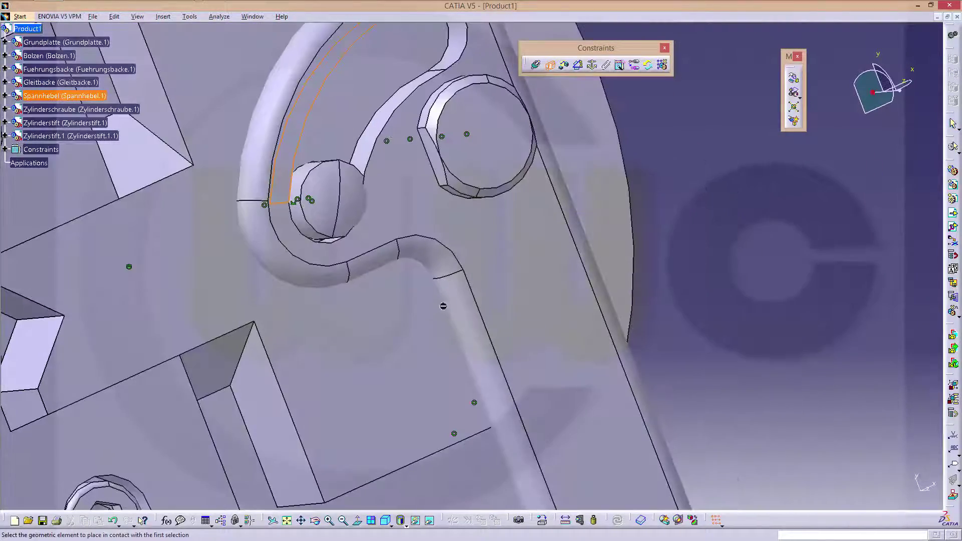
click(302, 222)
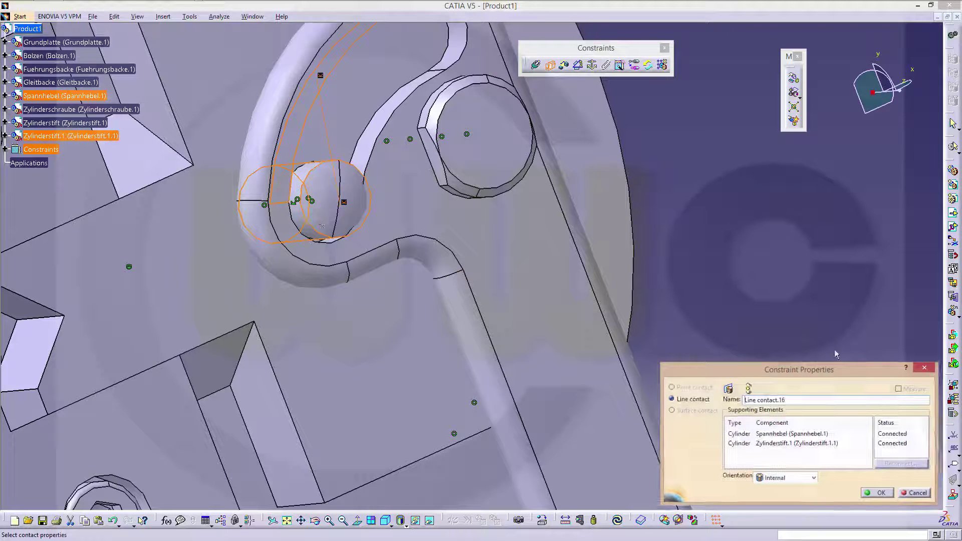
click(876, 493)
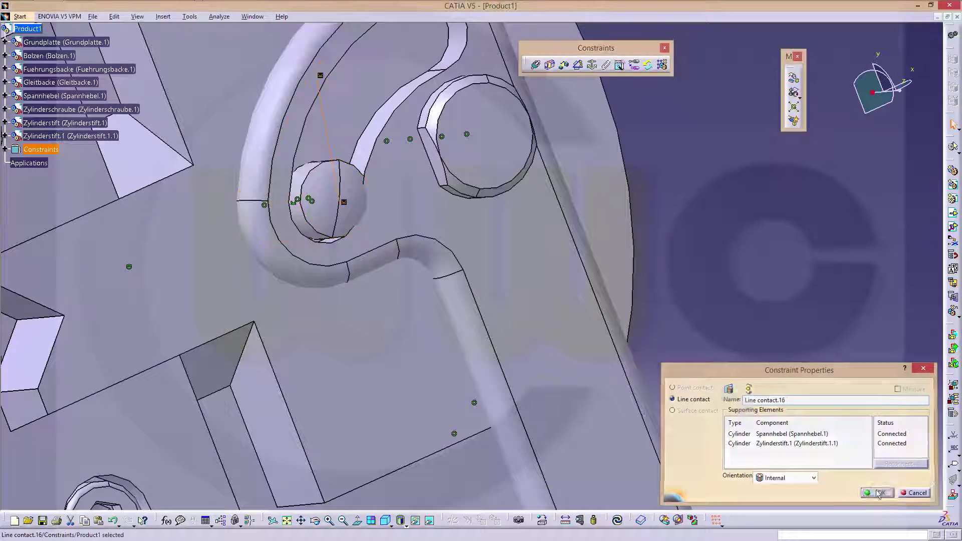
click(616, 521)
Step: Copy the Zylinderstift in the Fuehrungsbacke and paste the duplicate into Product1
middle_drag(451, 391, 530, 321)
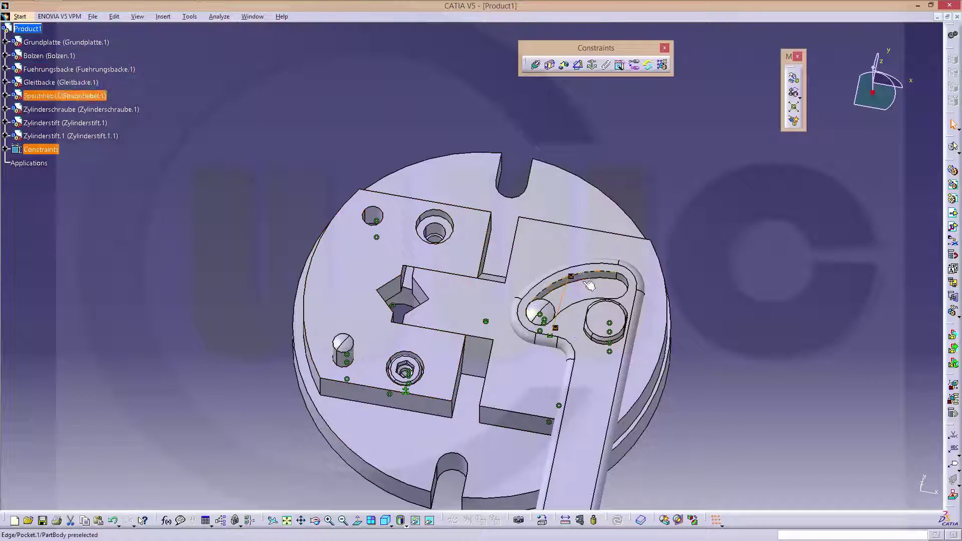
middle_drag(540, 364, 560, 374)
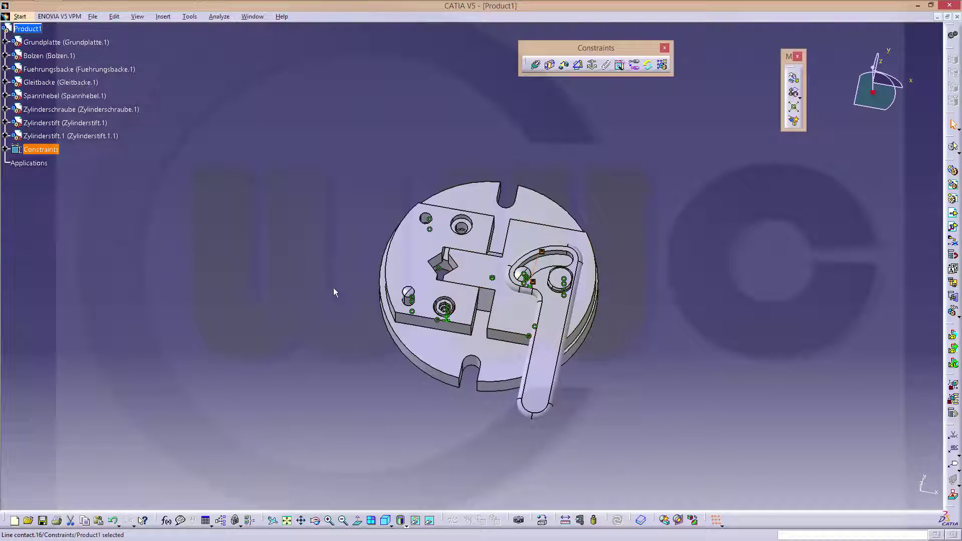
middle_drag(478, 356, 494, 291)
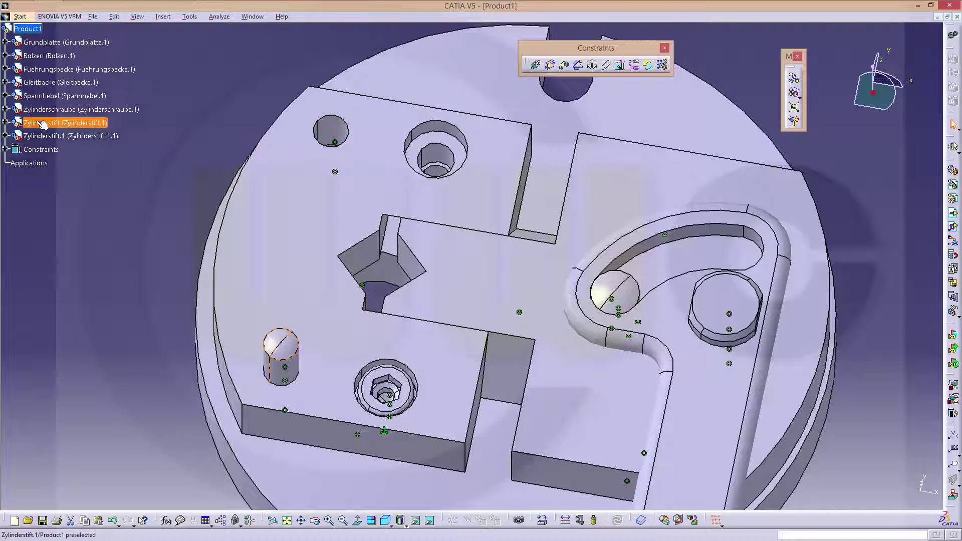
click(47, 124)
key(ctrl+v)
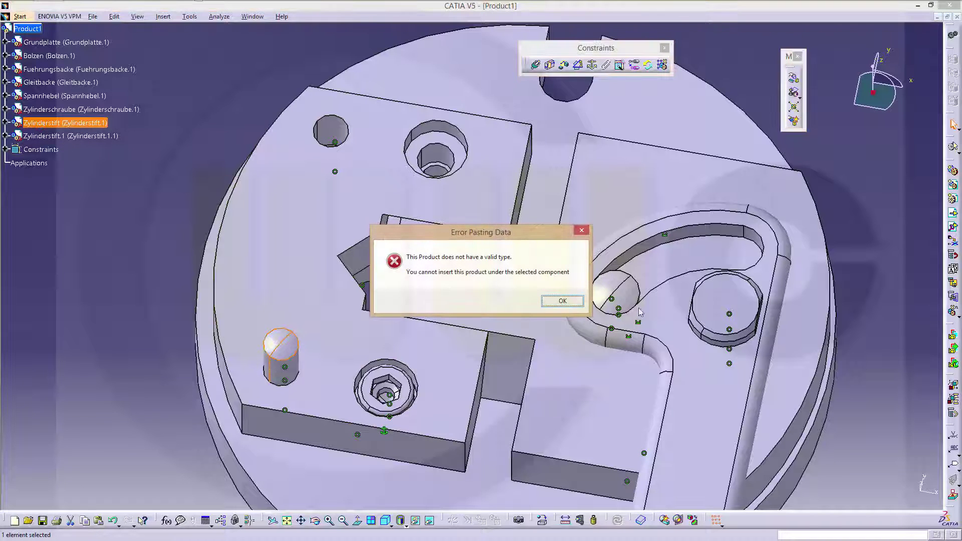
click(561, 301)
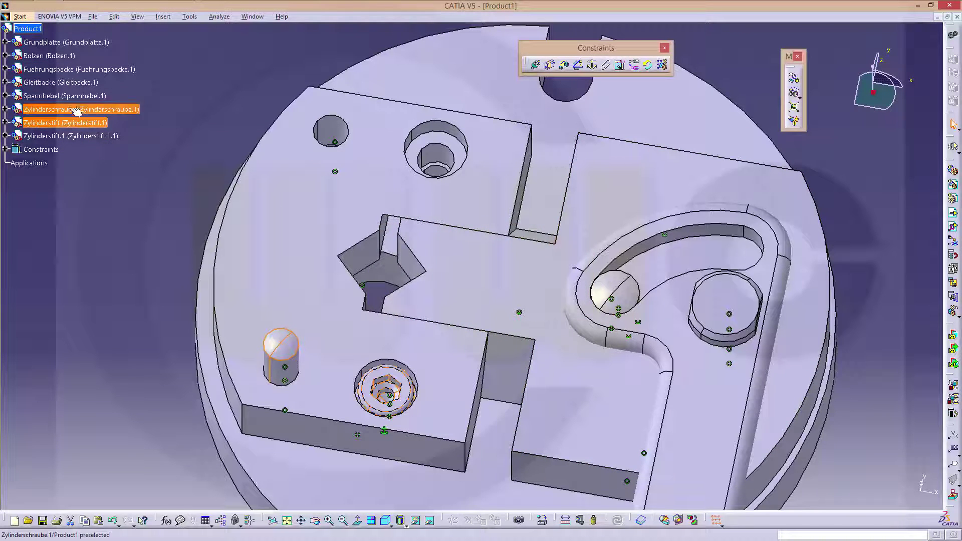
click(40, 29)
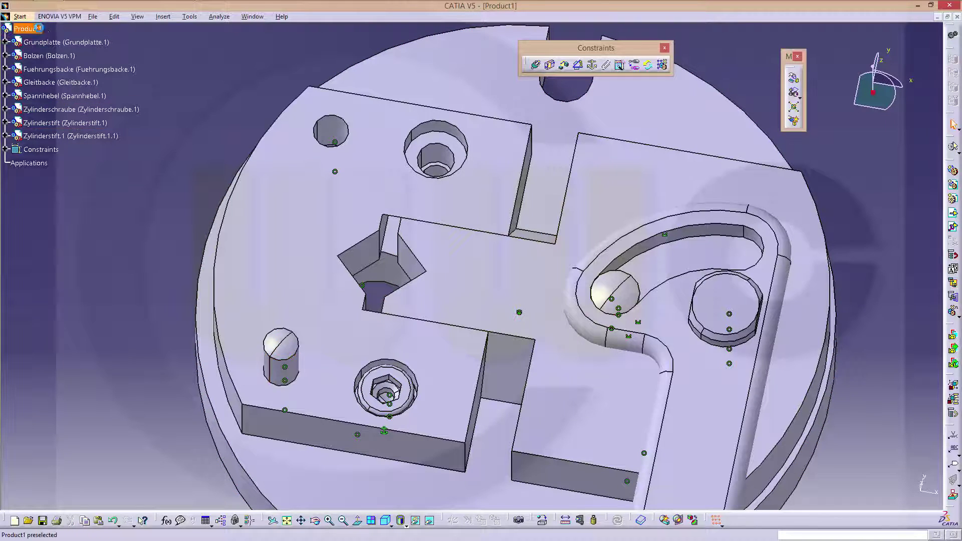
key(ctrl+v)
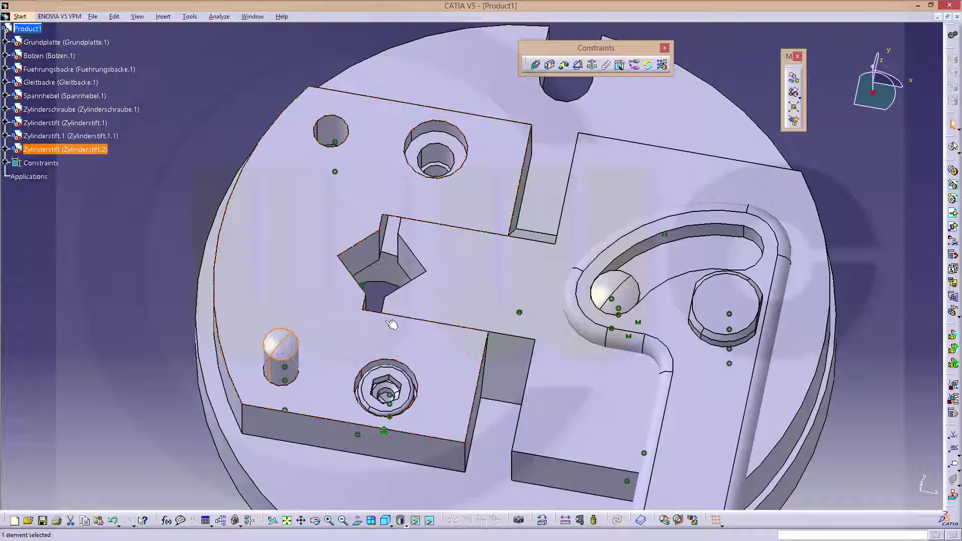
middle_drag(347, 282, 328, 271)
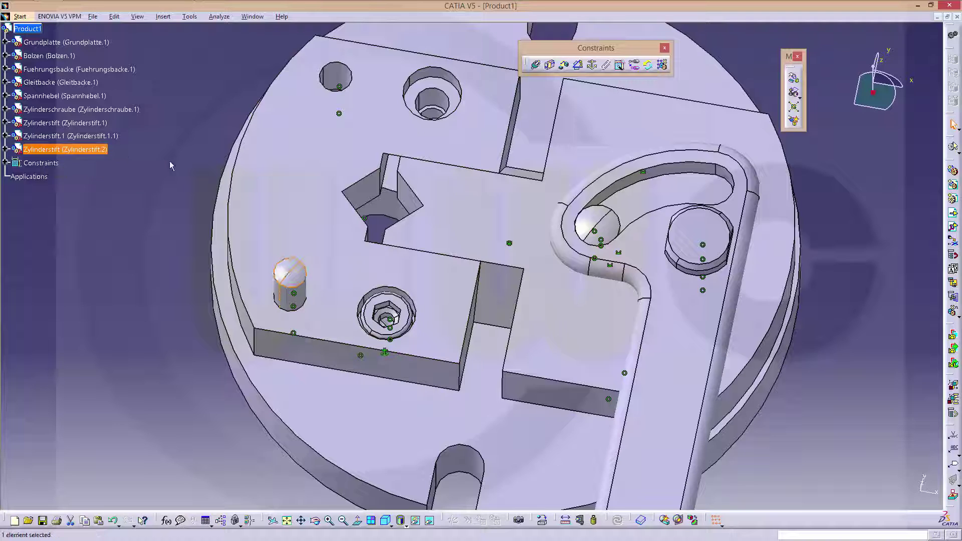
Step: Copy the Zylinderschraube in the Fuehrungsbacke and paste the duplicate into Product1
click(66, 109)
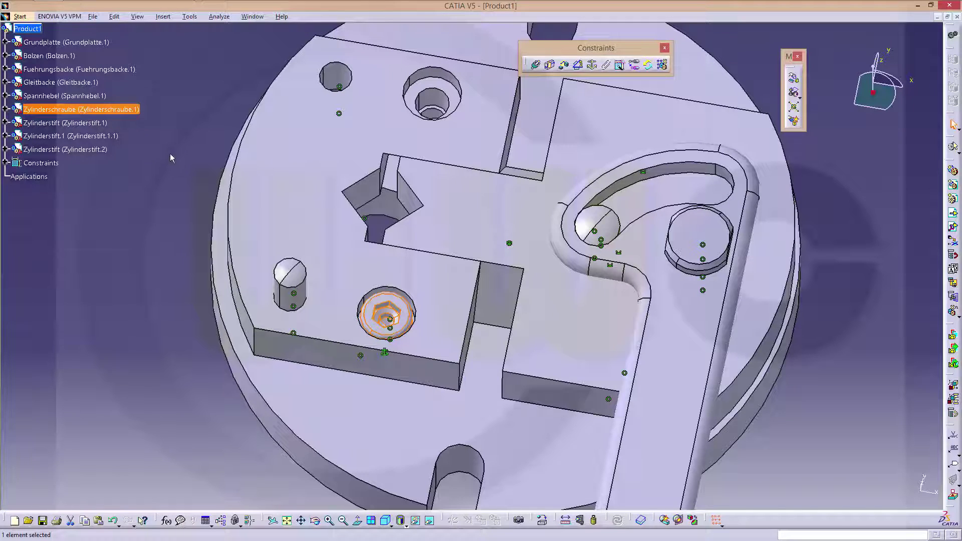
click(23, 29)
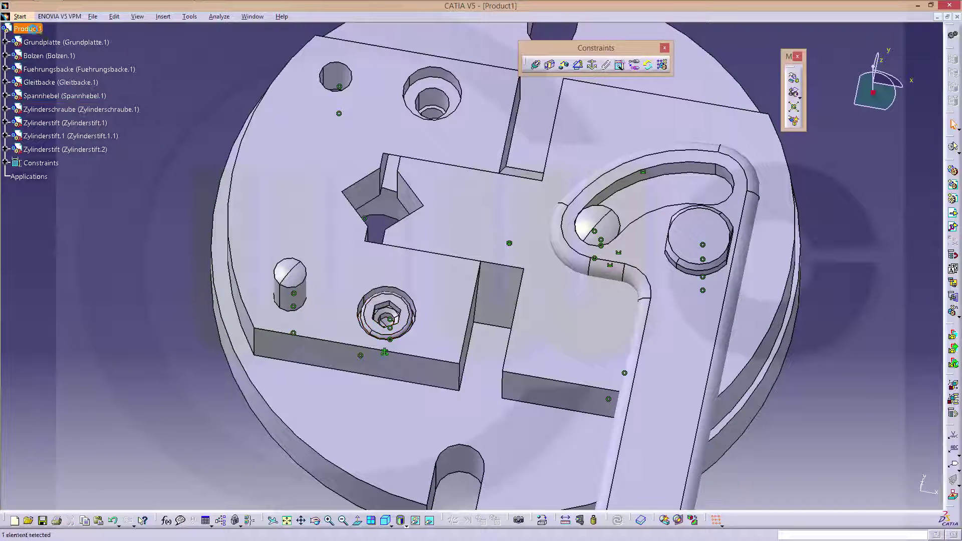
key(ctrl+v)
middle_drag(569, 315, 532, 297)
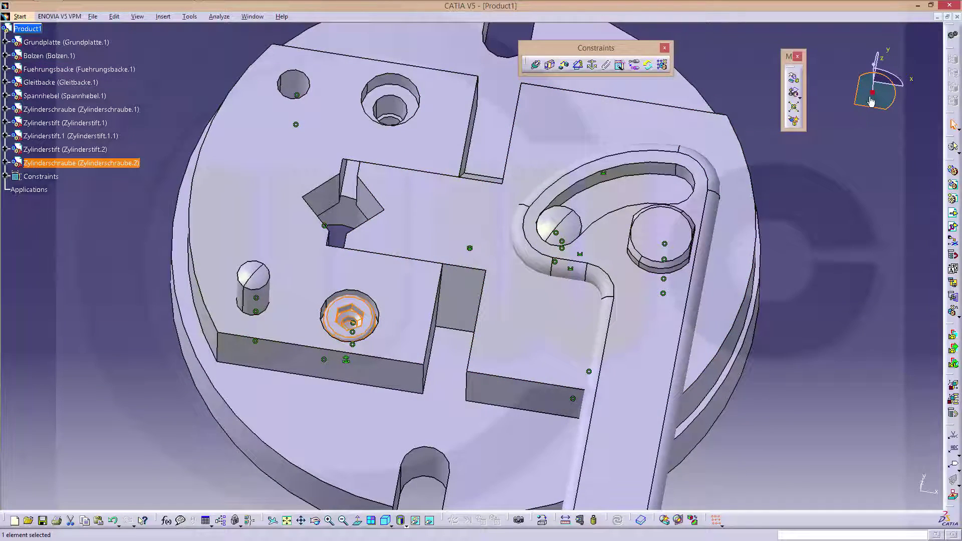
Step: Place the compass on the Gleitbacke's top face and use it to move the duplicated Zylinderstift up along its axis, out of its hole
drag(837, 148, 866, 109)
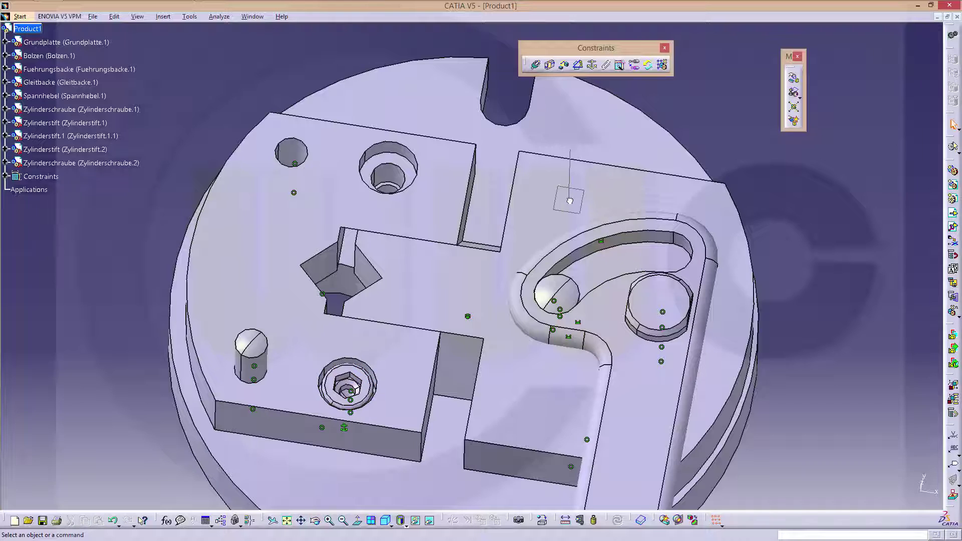
drag(570, 200, 569, 201)
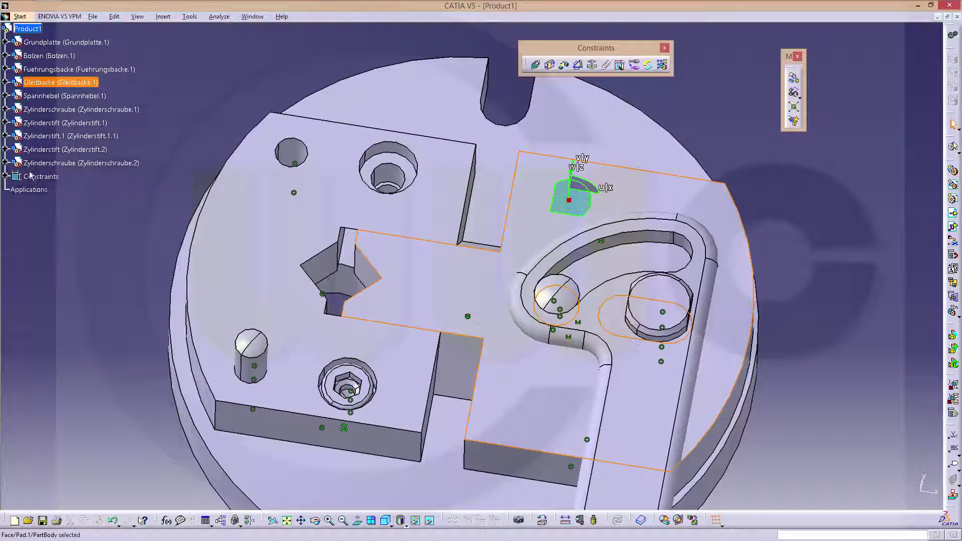
click(58, 149)
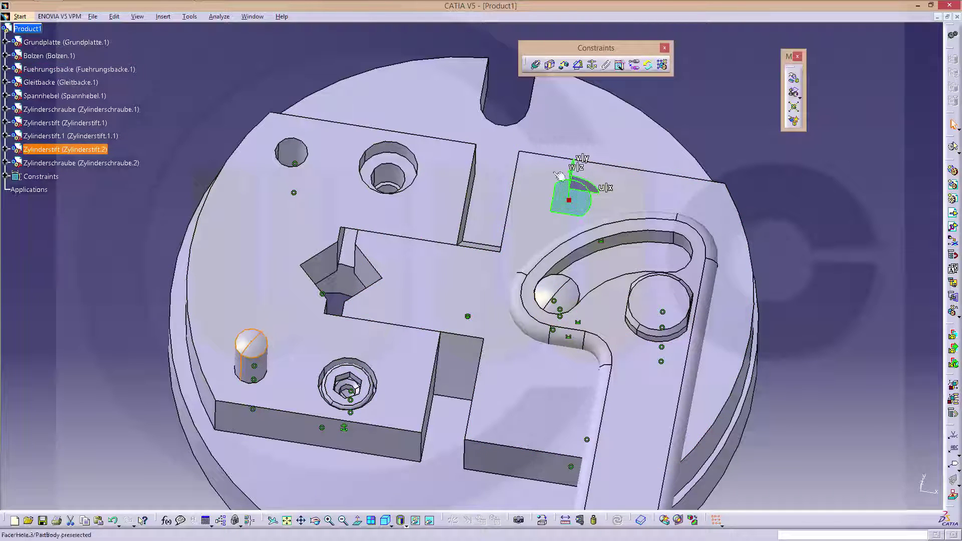
drag(571, 196, 572, 89)
Step: Move the duplicated Zylinderschraube up out of its counterbore with the compass, and detach the compass from the Gleitbacke
click(92, 166)
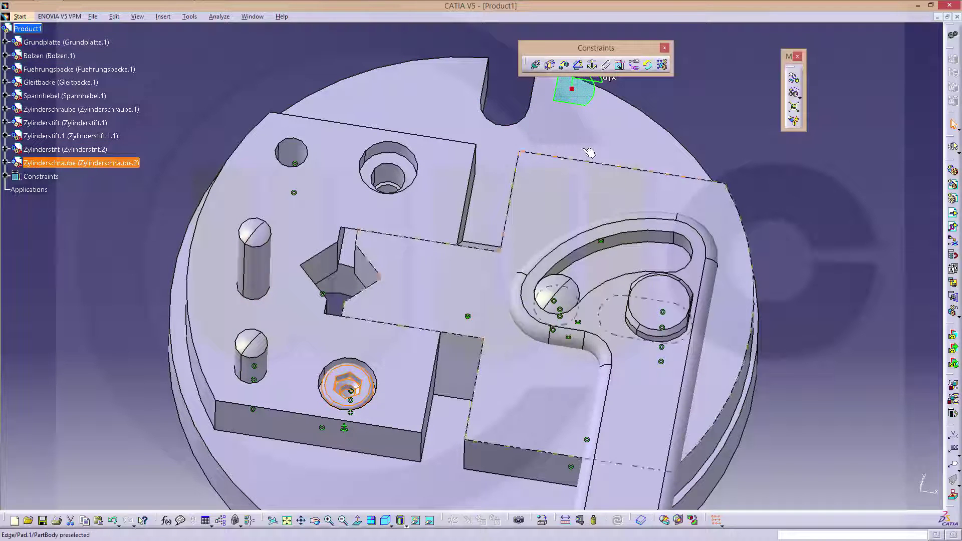
middle_drag(571, 116, 557, 156)
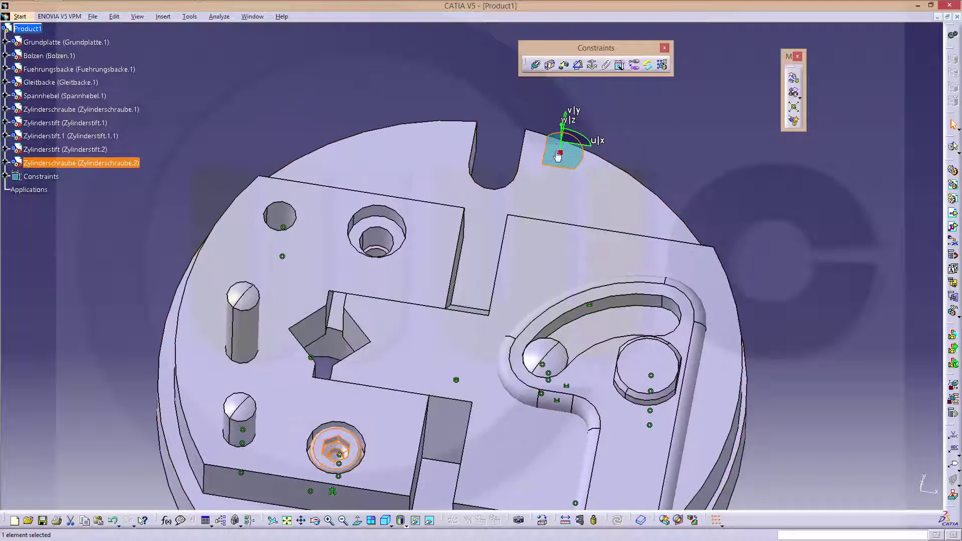
drag(562, 136, 565, 26)
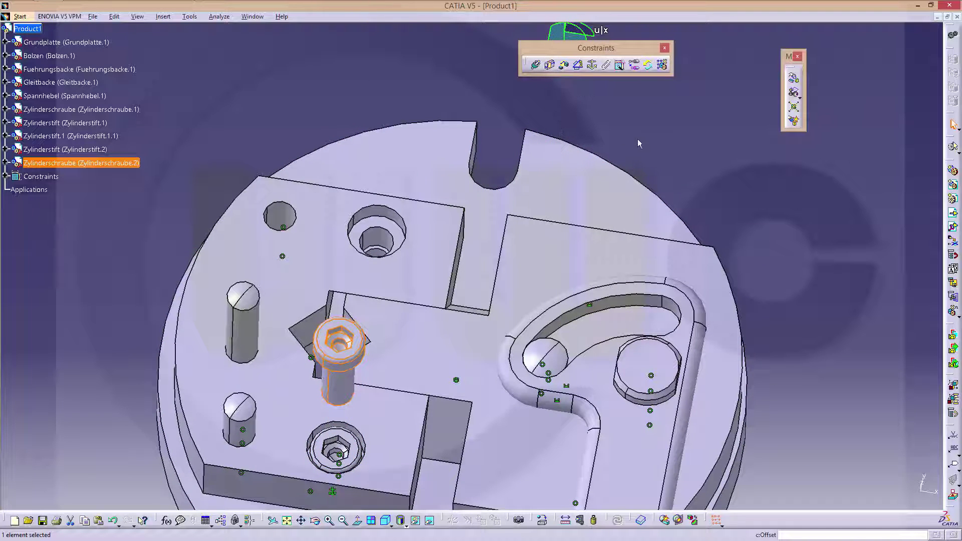
click(646, 136)
middle_drag(646, 135, 533, 260)
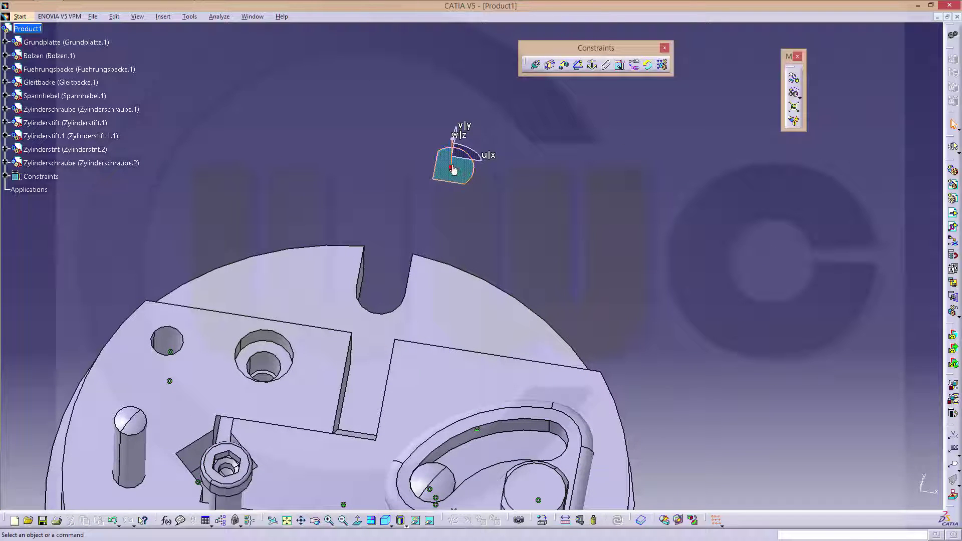
drag(450, 168, 940, 457)
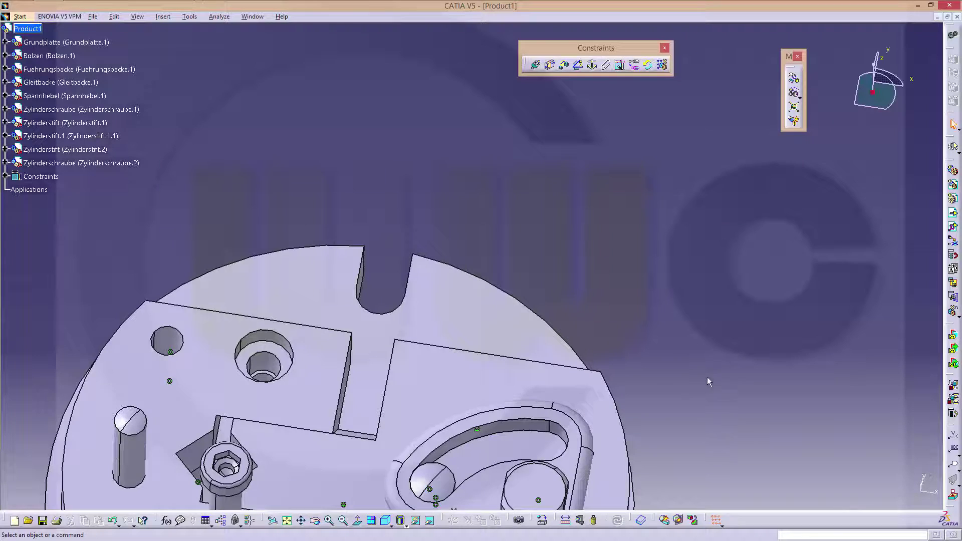
Step: Add a coincidence between the axis of Zylinderschraube.2 and the axis of the empty counterbored hole in the Fuehrungsbacke
middle_drag(637, 196, 546, 196)
middle_drag(554, 294, 545, 82)
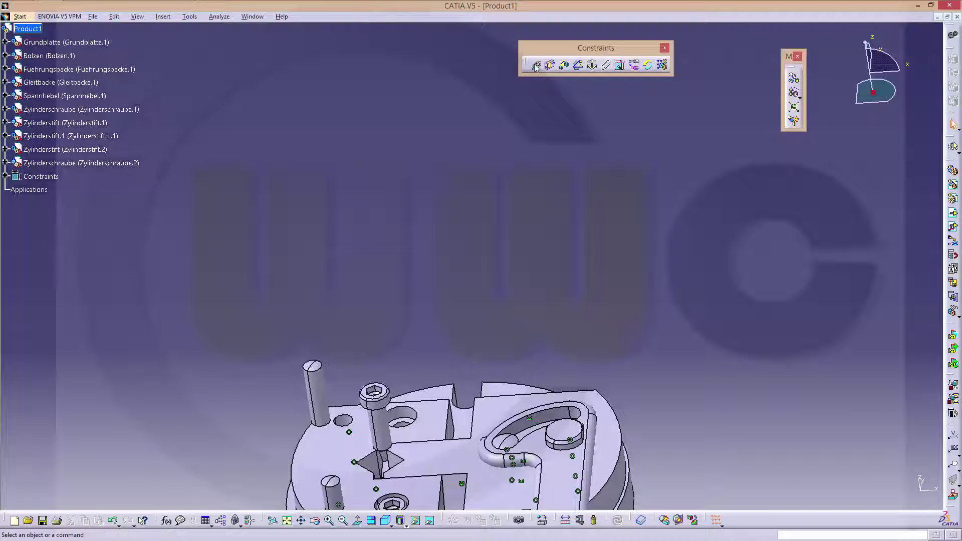
click(535, 65)
middle_drag(488, 329, 461, 129)
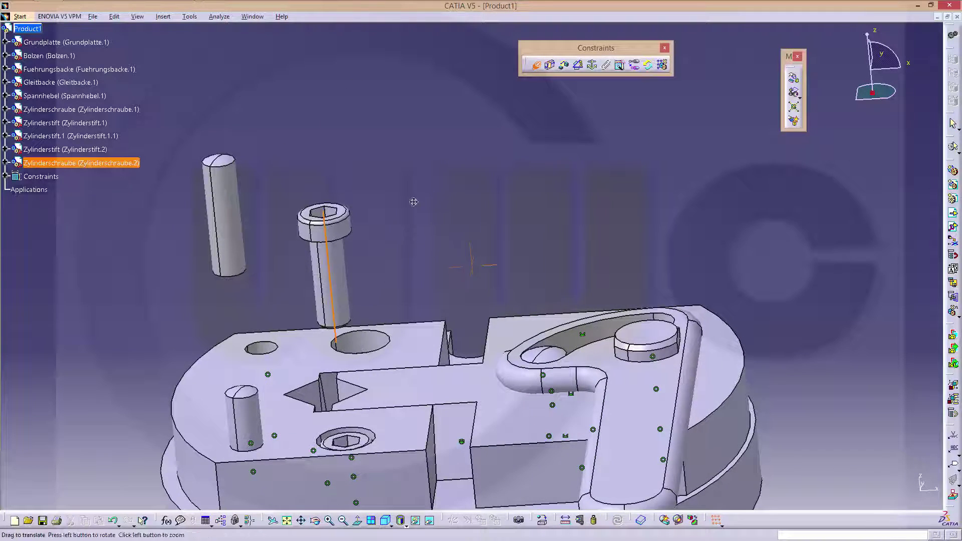
middle_drag(413, 201, 356, 178)
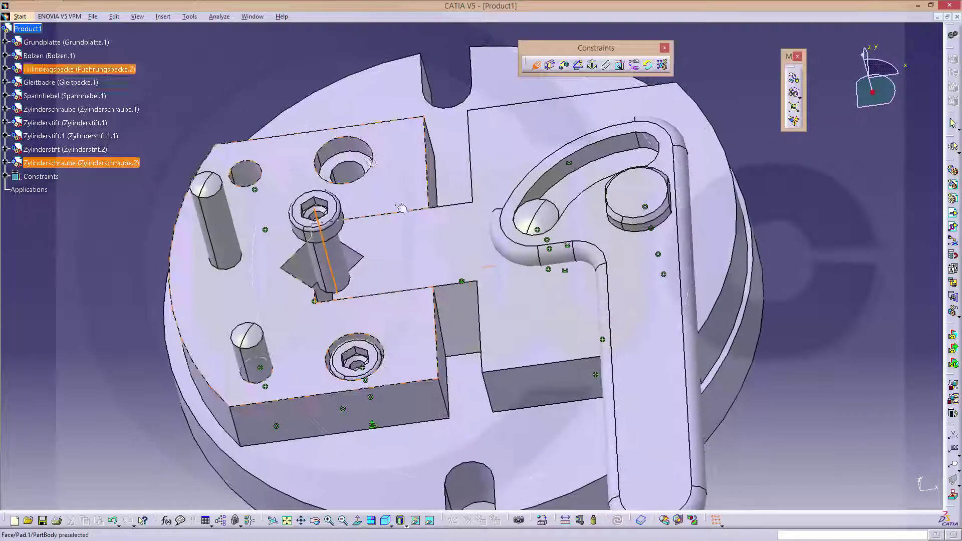
click(354, 175)
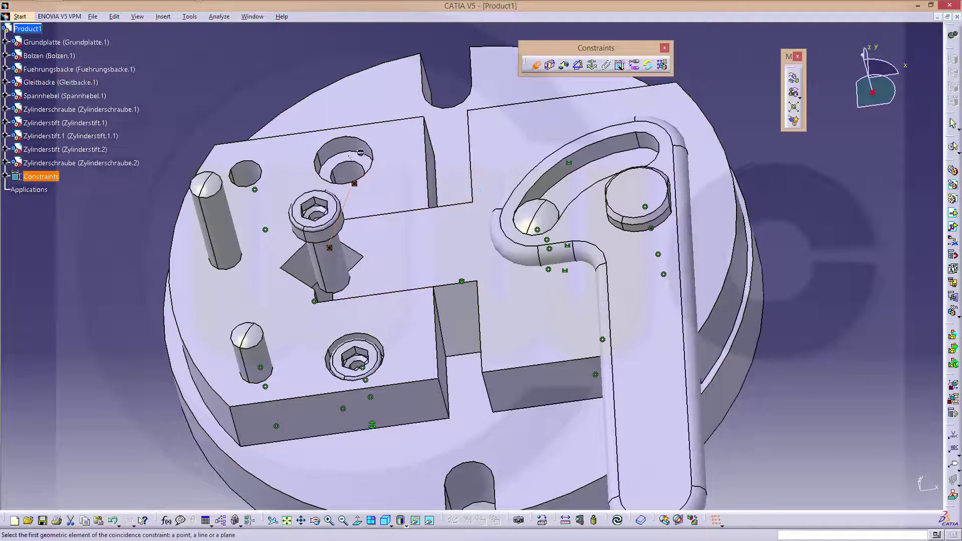
Step: Make the Fuehrungsbacke's counterbore seat coincident with the underside of Zylinderschraube.2's head, with Opposite orientation, and update the assembly
middle_drag(361, 160, 379, 76)
middle_drag(455, 389, 446, 313)
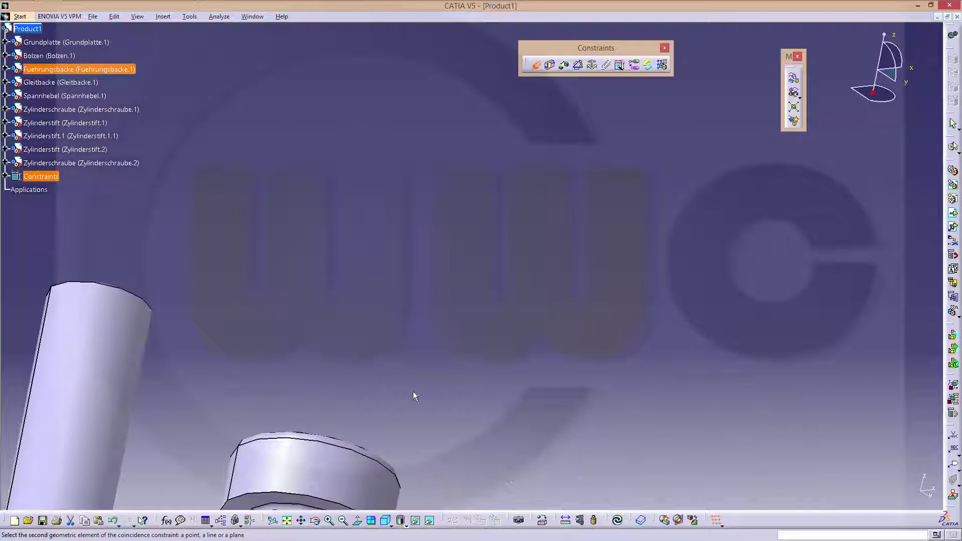
middle_drag(393, 501, 461, 268)
click(444, 307)
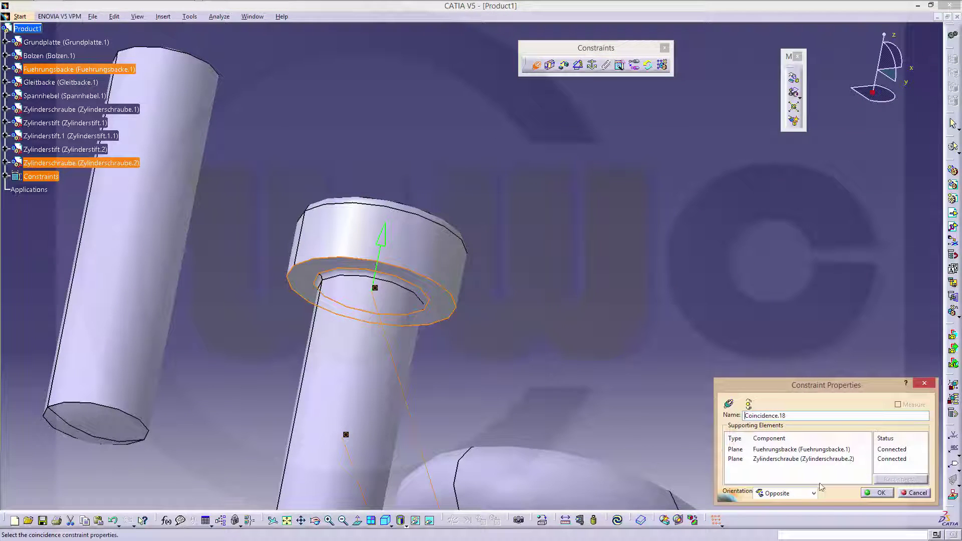
click(886, 494)
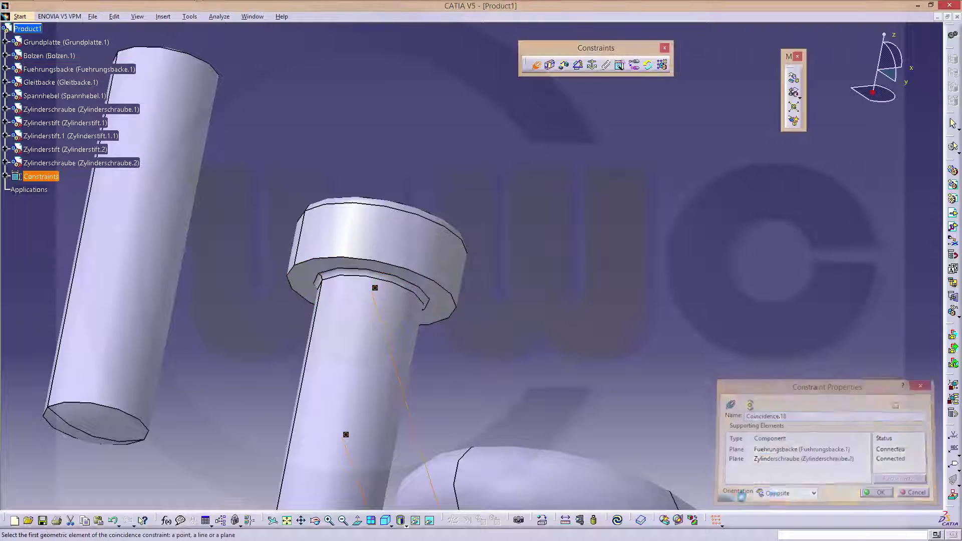
click(616, 522)
Step: Add a coincidence between the axis of Zylinderstift.2 and the empty pin hole in the Fuehrungsbacke, and update the assembly
middle_drag(431, 288, 461, 513)
middle_drag(498, 173, 571, 195)
click(536, 65)
click(480, 274)
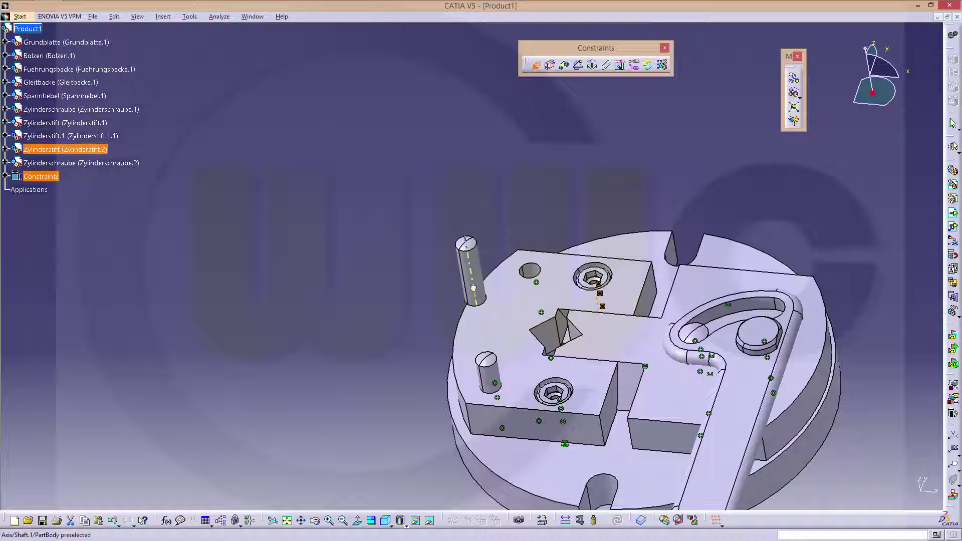
click(536, 277)
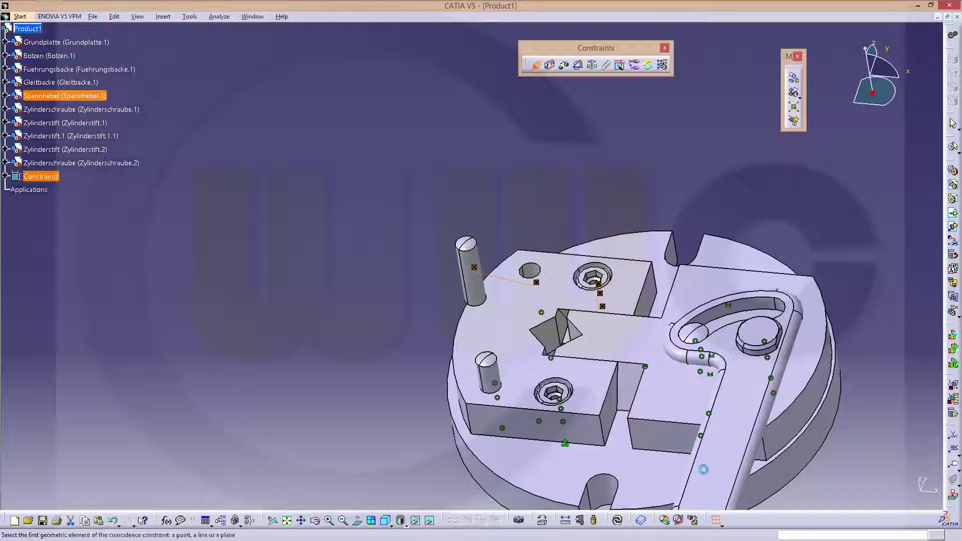
click(618, 521)
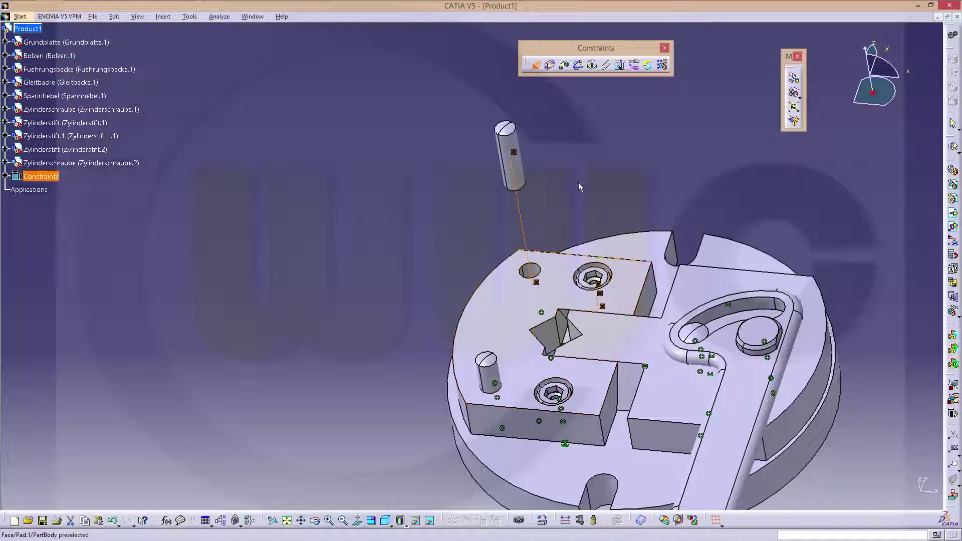
Step: Expand Zylinderstift.2 in the specification tree and show its xy, yz and zx planes
middle_drag(535, 315, 531, 187)
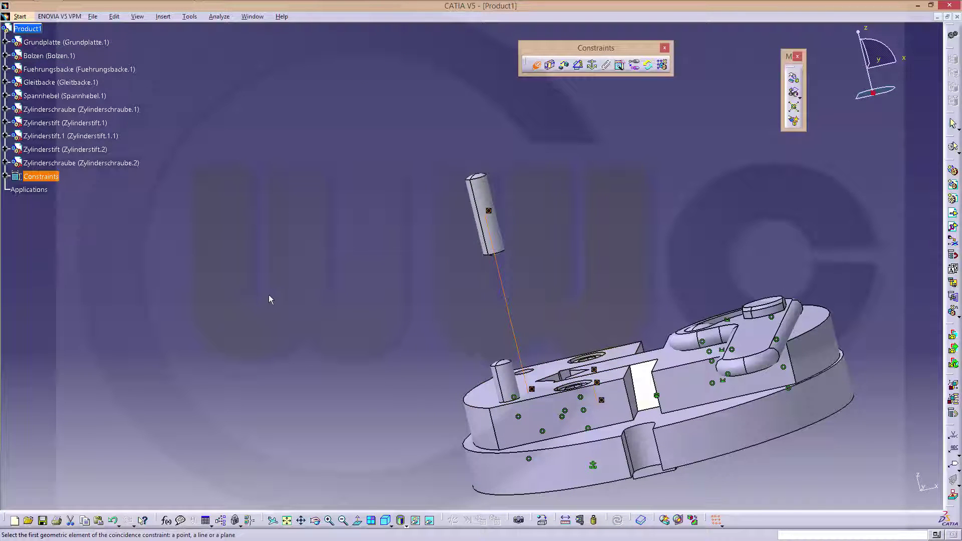
click(5, 149)
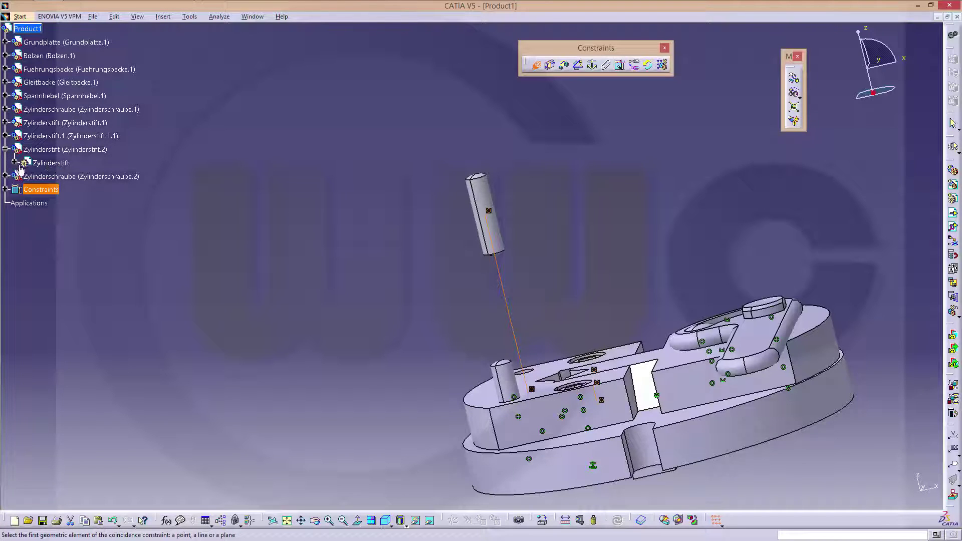
key(Escape)
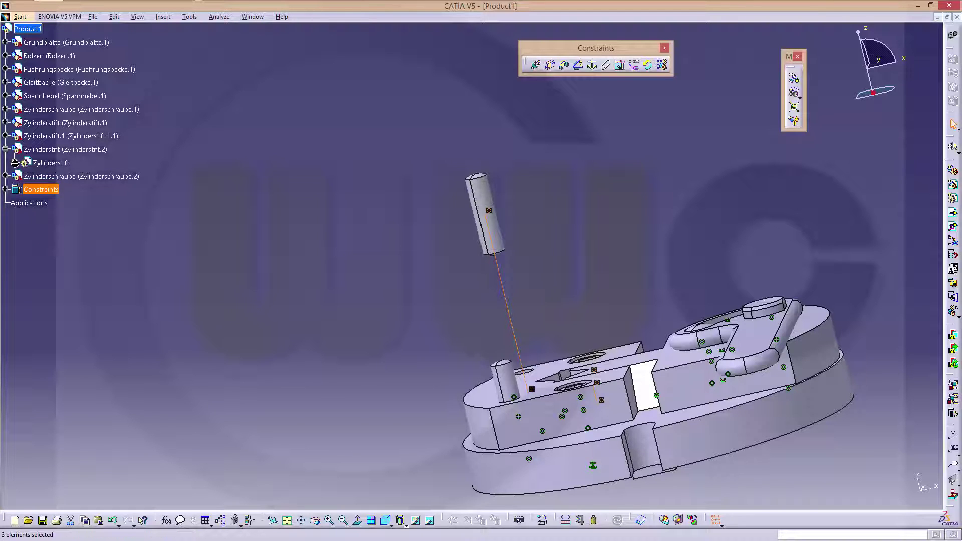
click(146, 160)
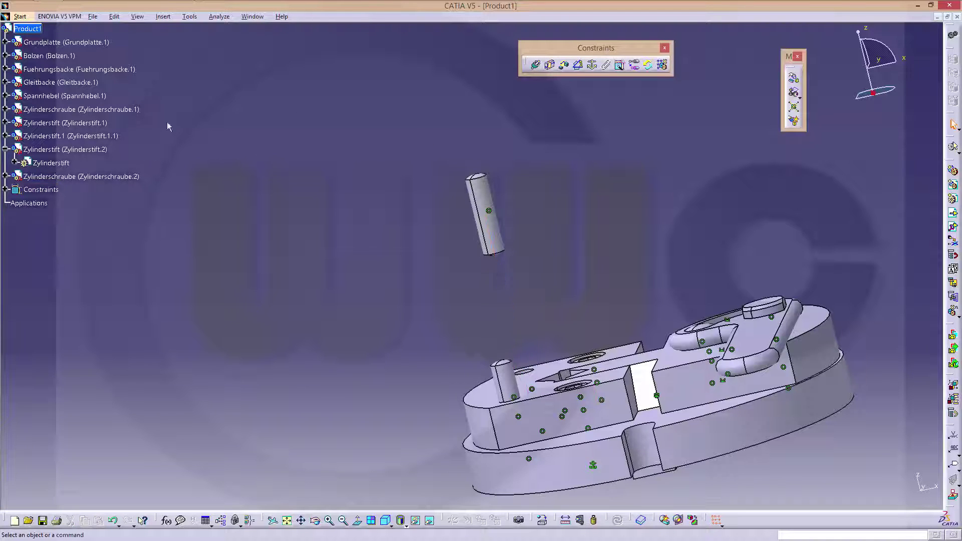
click(15, 163)
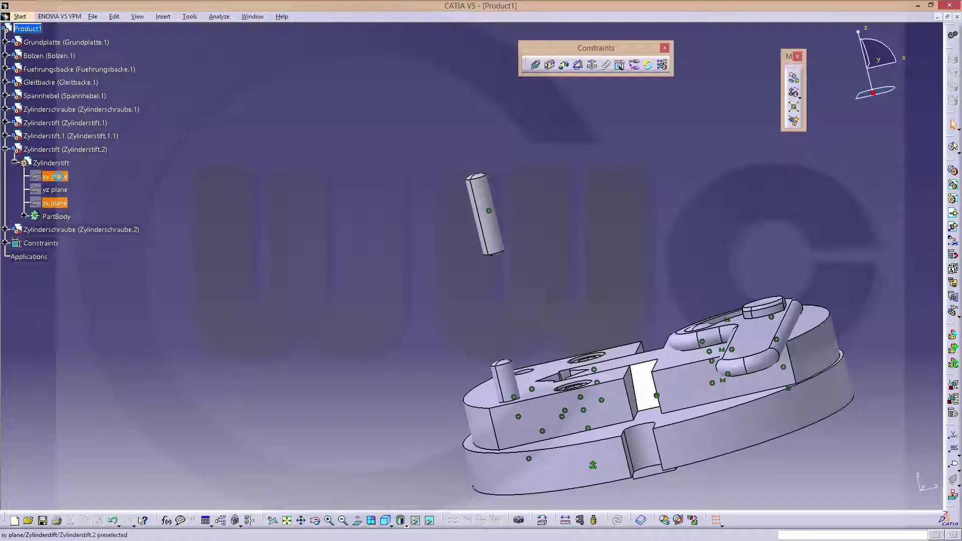
ctrl+click(55, 189)
right_click(59, 178)
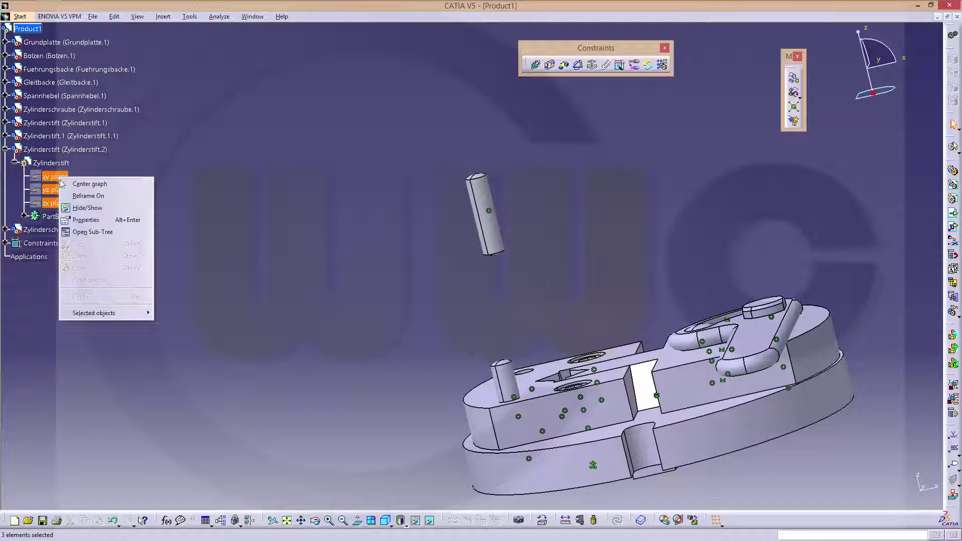
click(95, 208)
Step: Add a coincidence with Opposite orientation between the zx plane of Zylinderstift.2 and the top face of the Grundplatte
middle_drag(439, 290, 455, 321)
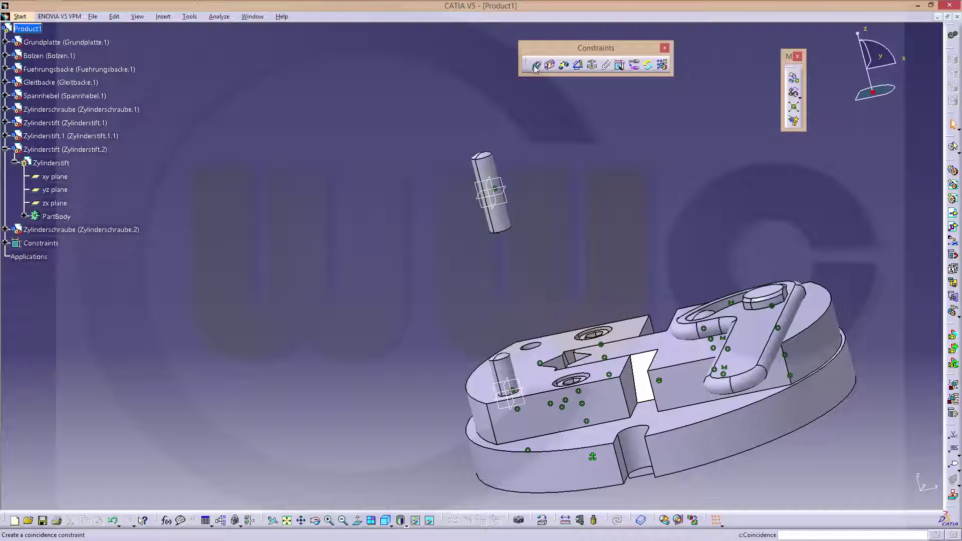
click(535, 66)
click(511, 201)
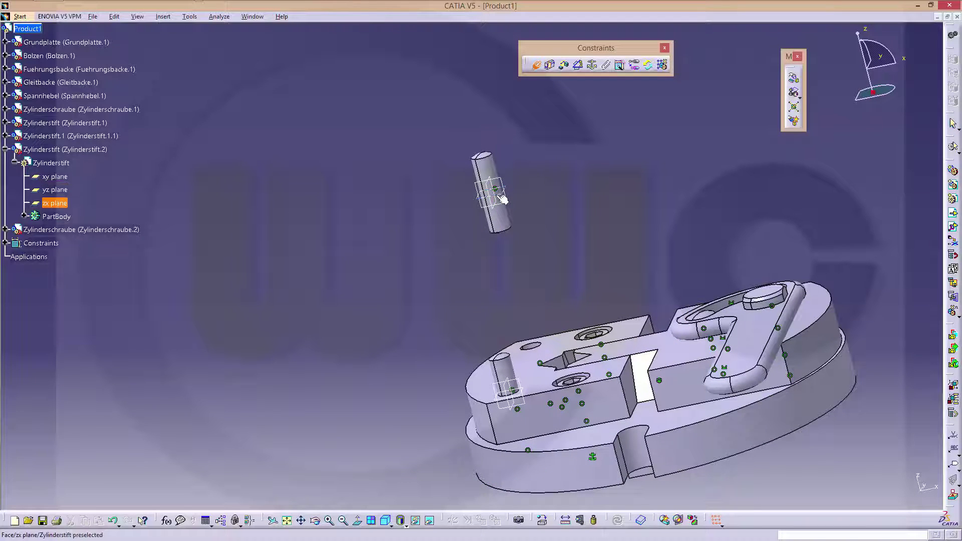
click(611, 430)
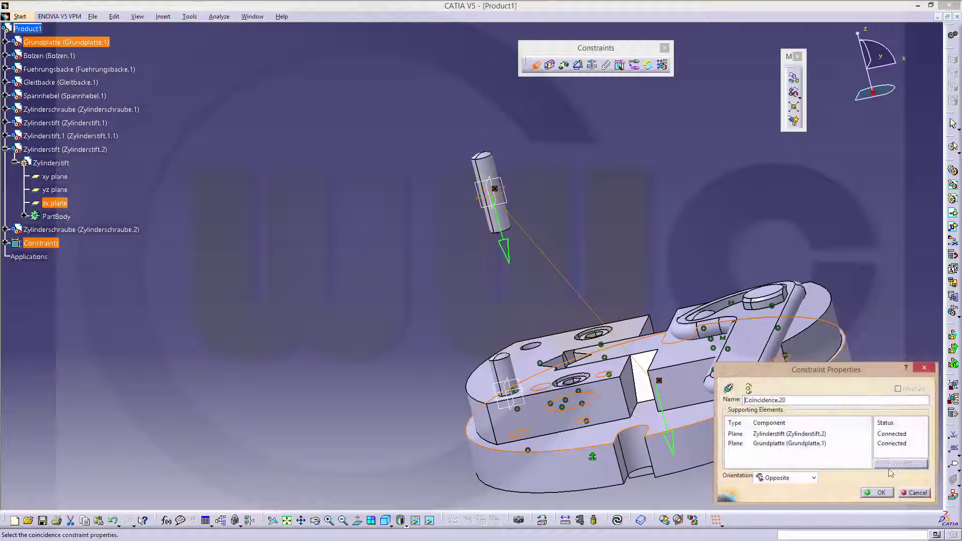
click(877, 492)
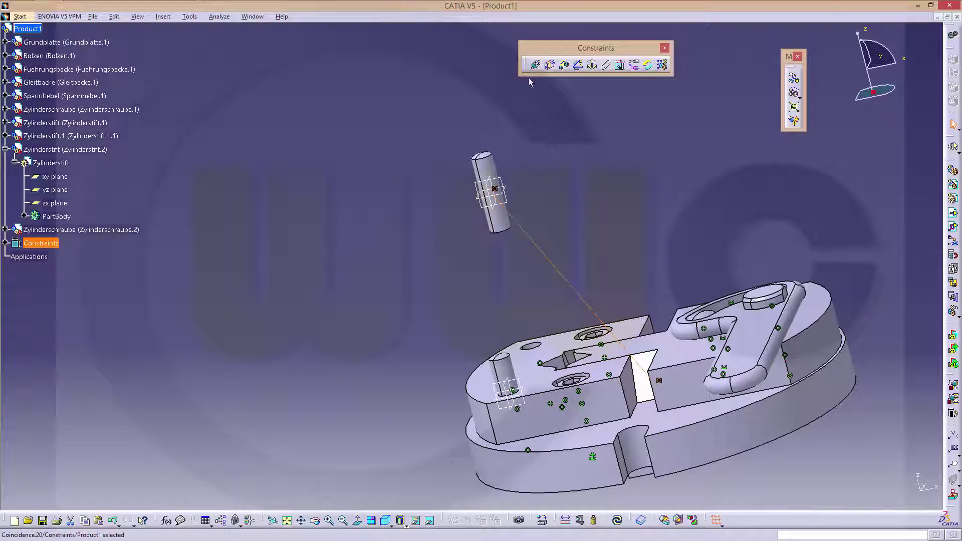
Step: Make the zx plane of Zylinderstift.1 coincident with the Grundplatte's top face, with Opposite orientation, and update the assembly
click(536, 65)
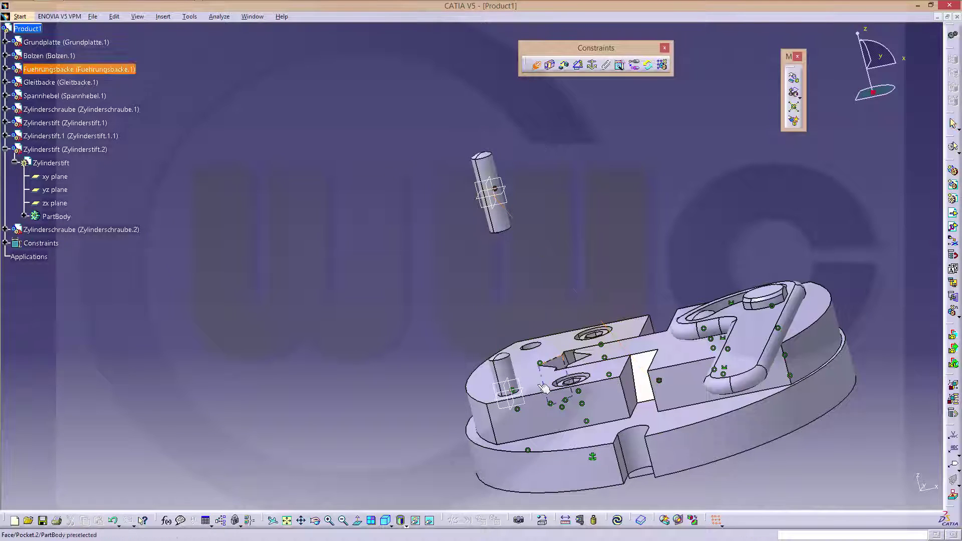
click(516, 397)
click(599, 438)
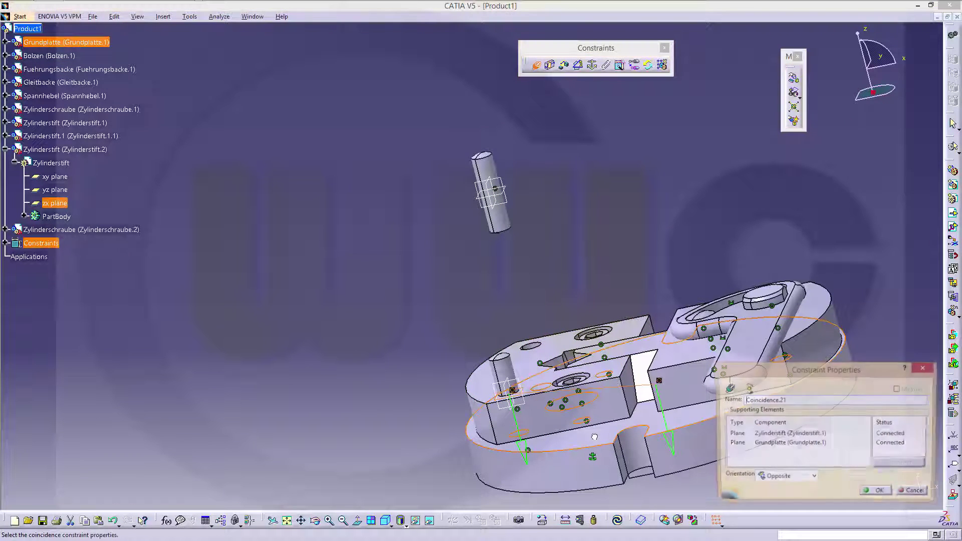
click(880, 493)
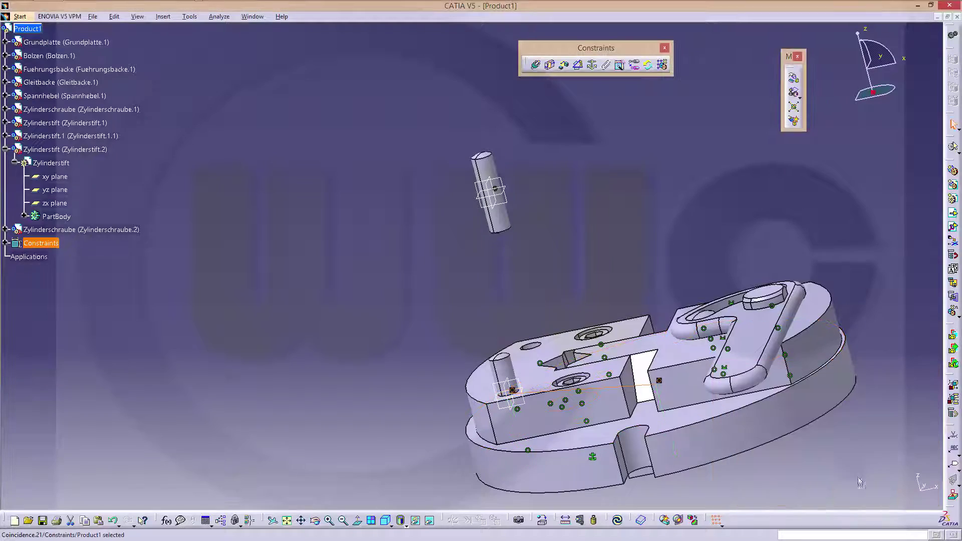
click(615, 521)
middle_drag(678, 388, 459, 357)
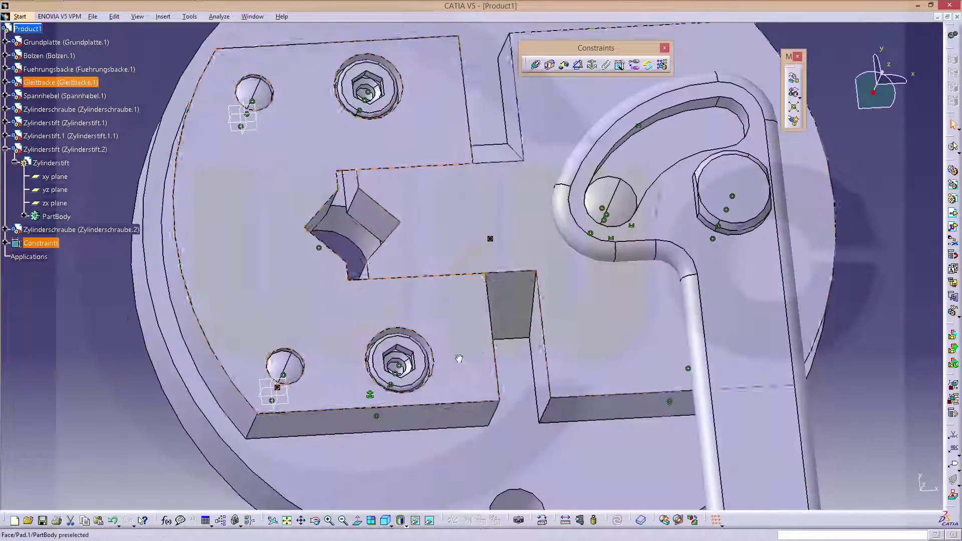
Step: Swing the Spannhebel around the Bolzen's axis with the Manipulation tool, using rotation around any axis with respect to constraints
middle_drag(535, 359, 476, 506)
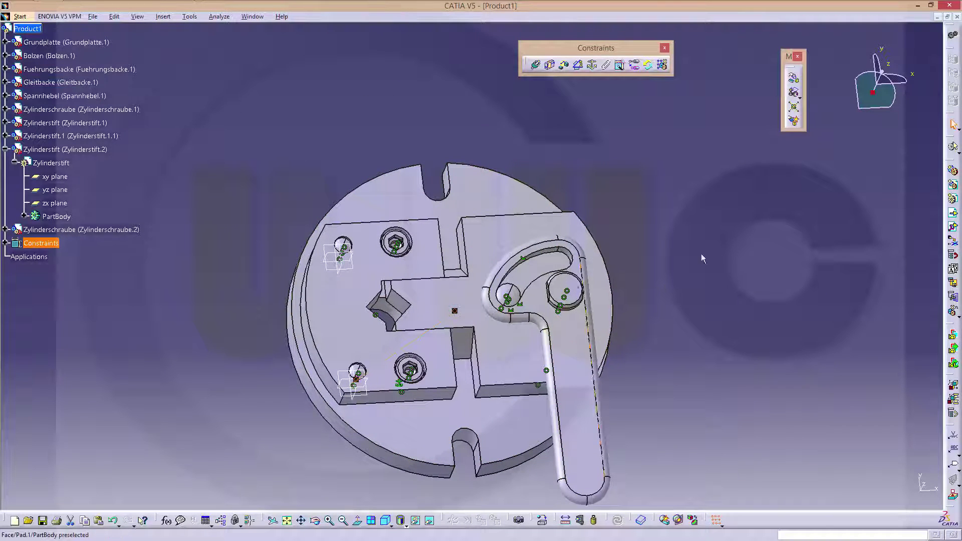
click(794, 77)
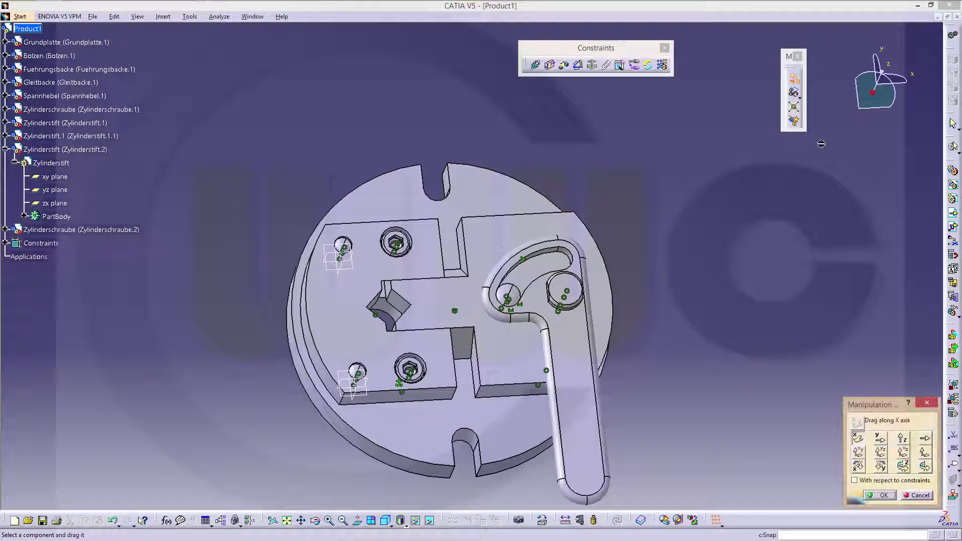
middle_drag(758, 390, 719, 320)
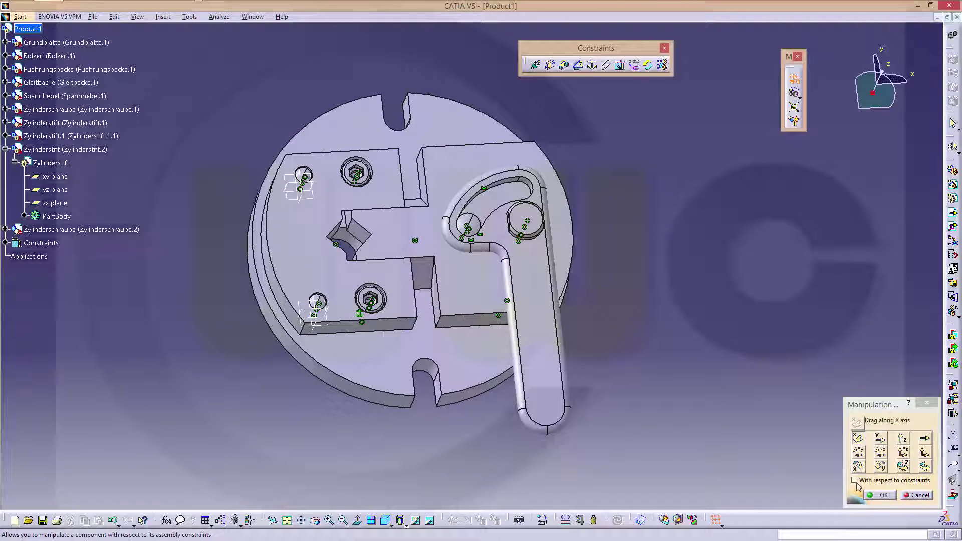
click(924, 466)
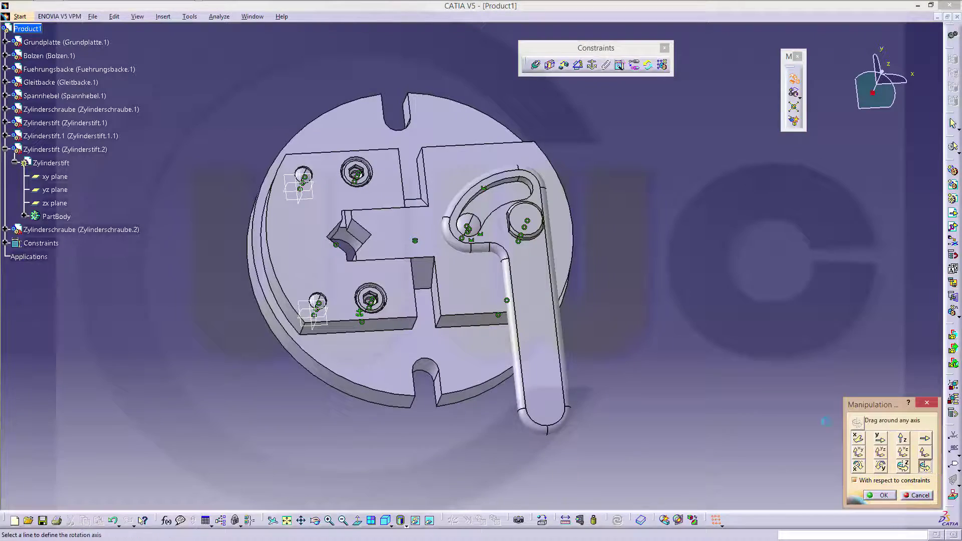
drag(681, 385, 673, 422)
middle_drag(673, 421, 627, 210)
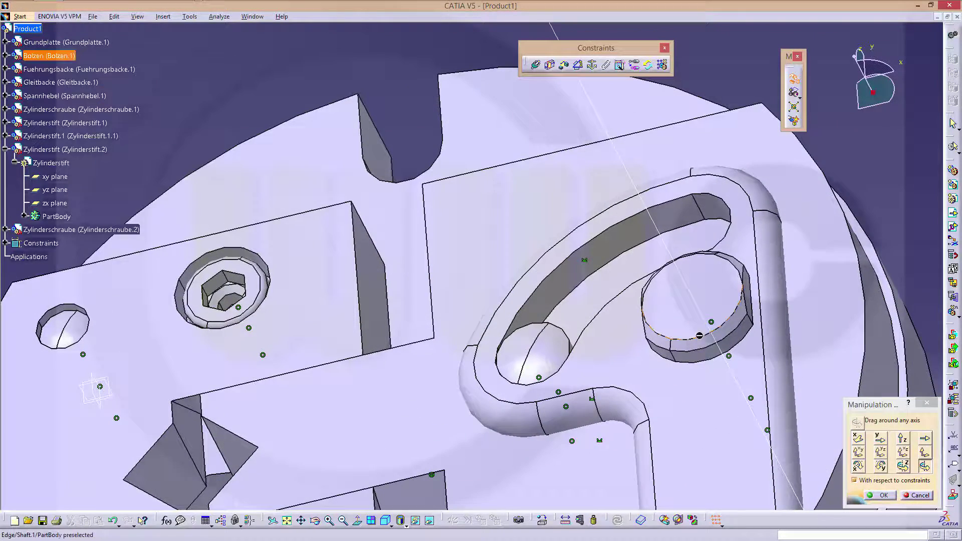
middle_drag(698, 473, 597, 414)
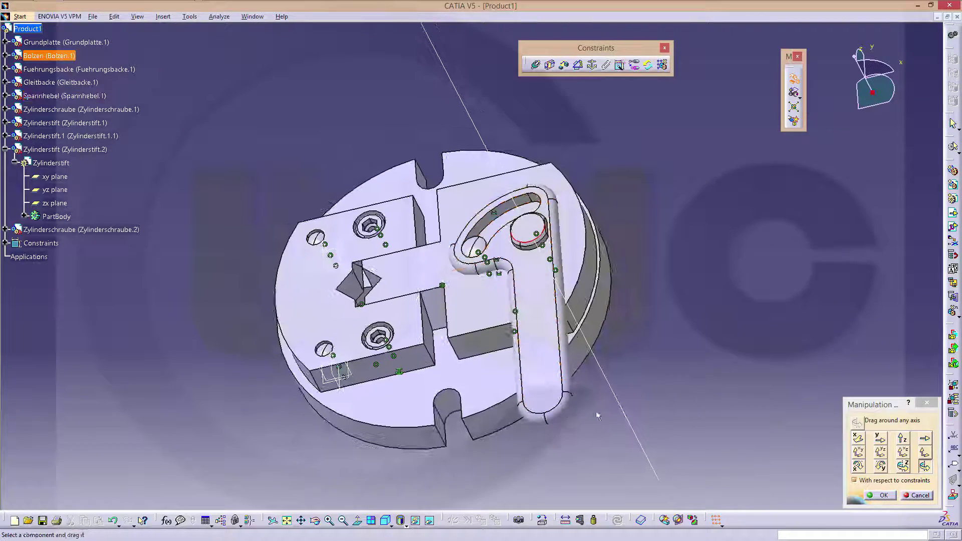
drag(546, 395, 690, 255)
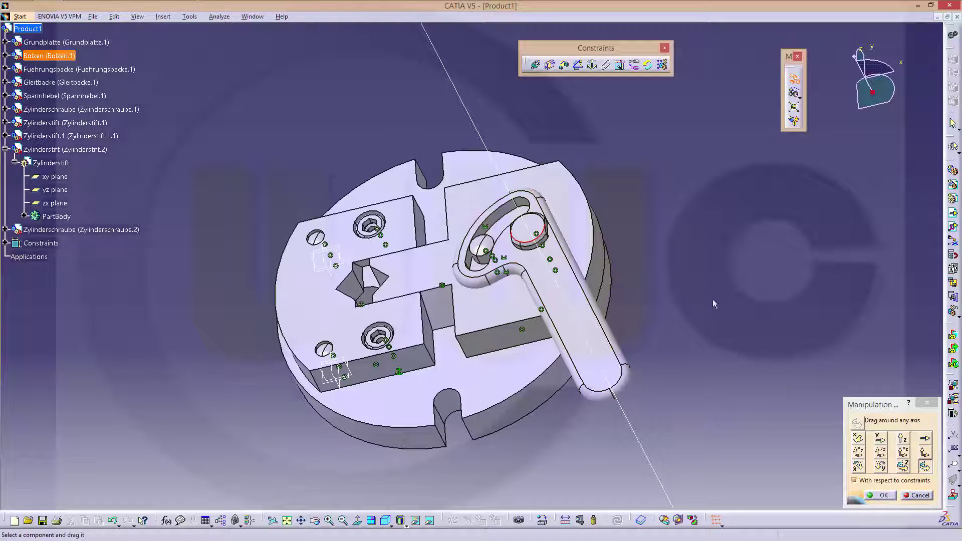
middle_drag(713, 299, 676, 272)
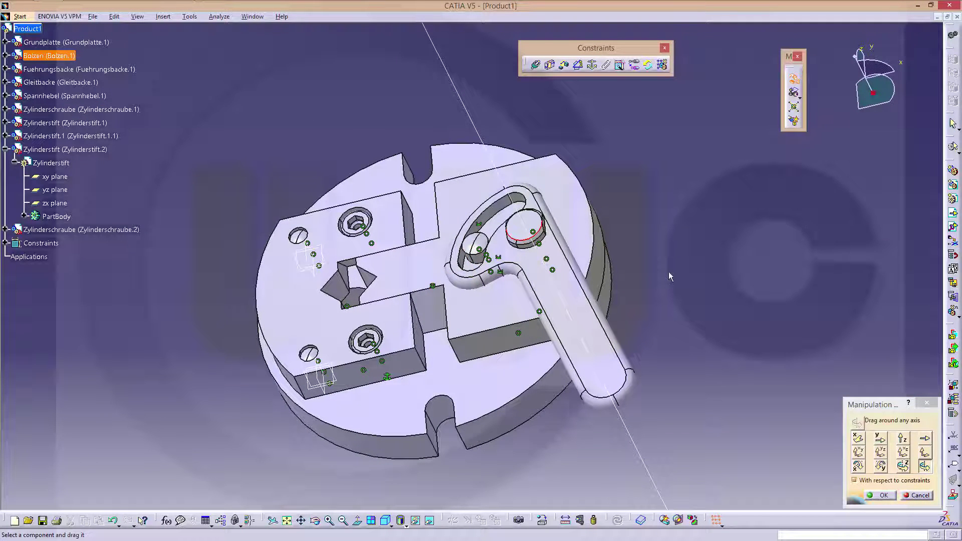